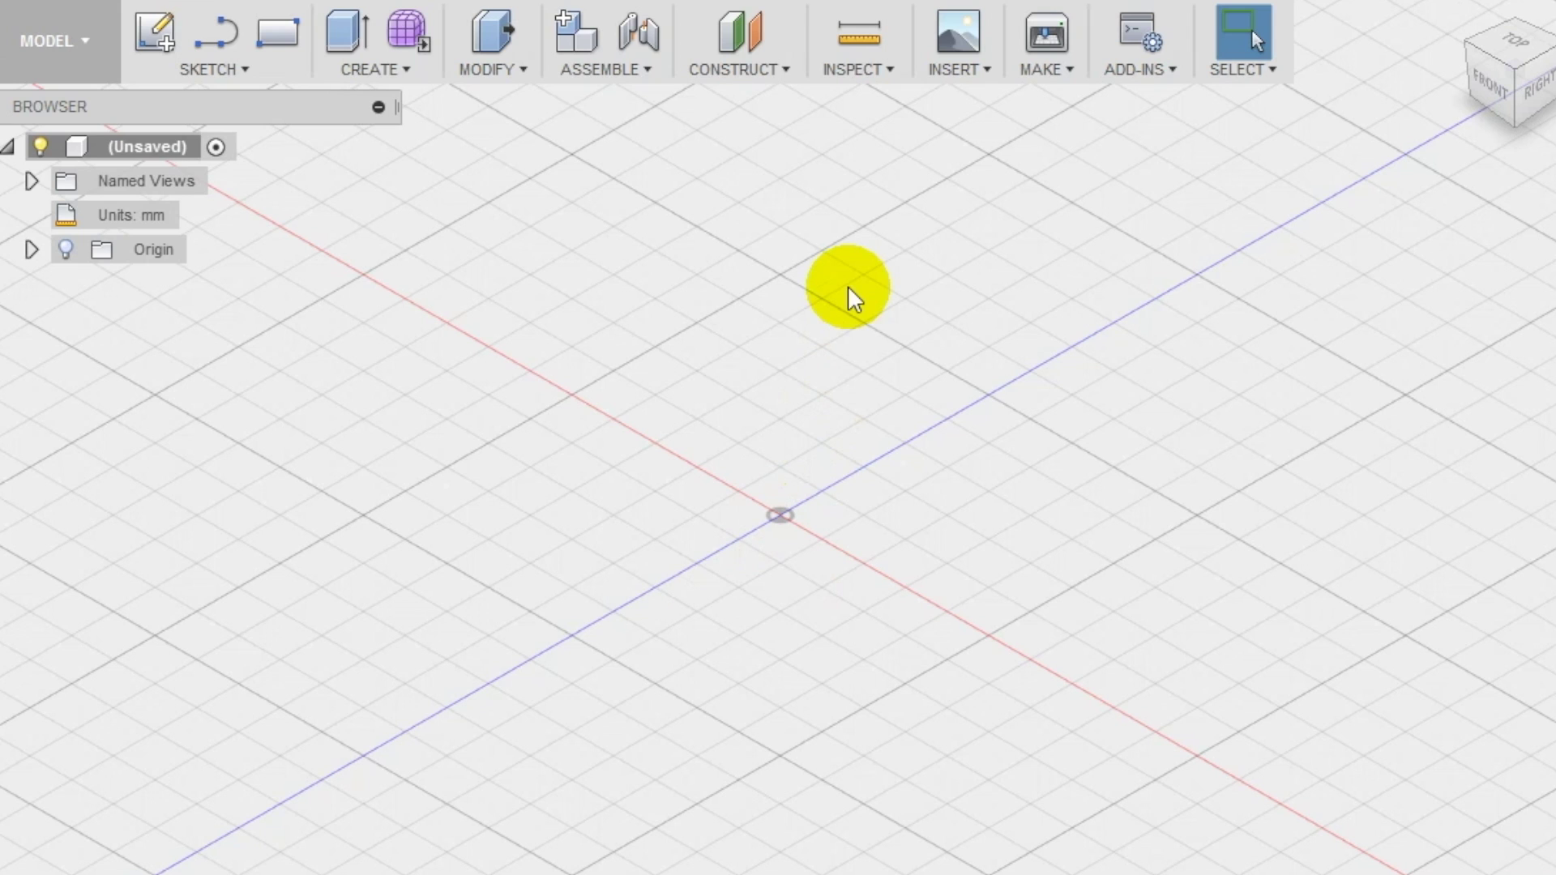
- Insert the feather image as an attached canvas on the horizontal origin plane, keeping the default position, scale and opacity
left_click(960, 70)
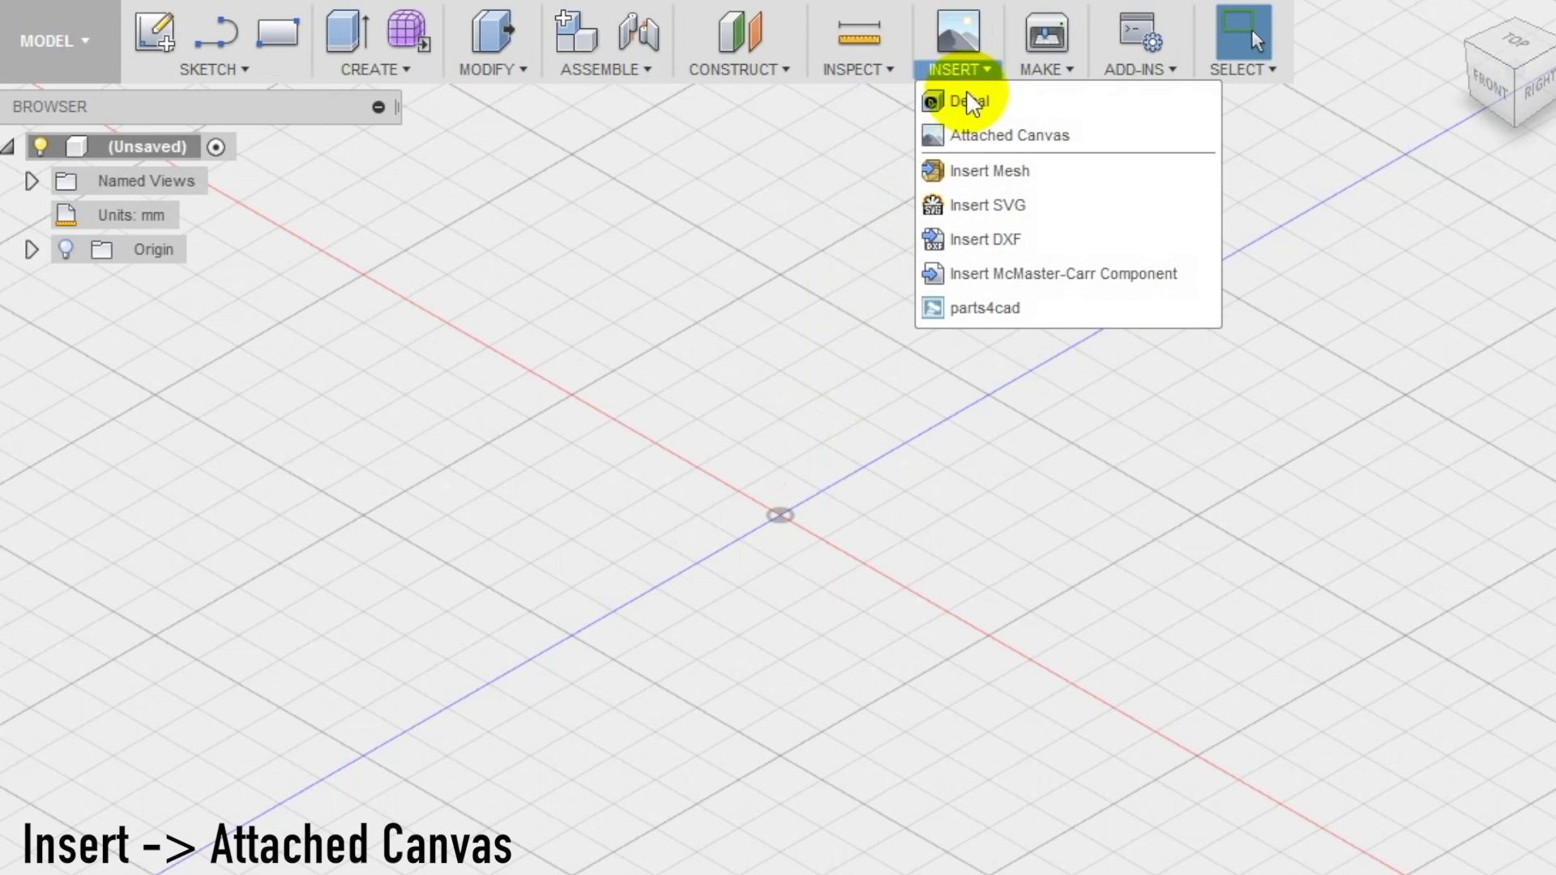
left_click(977, 135)
left_click(782, 583)
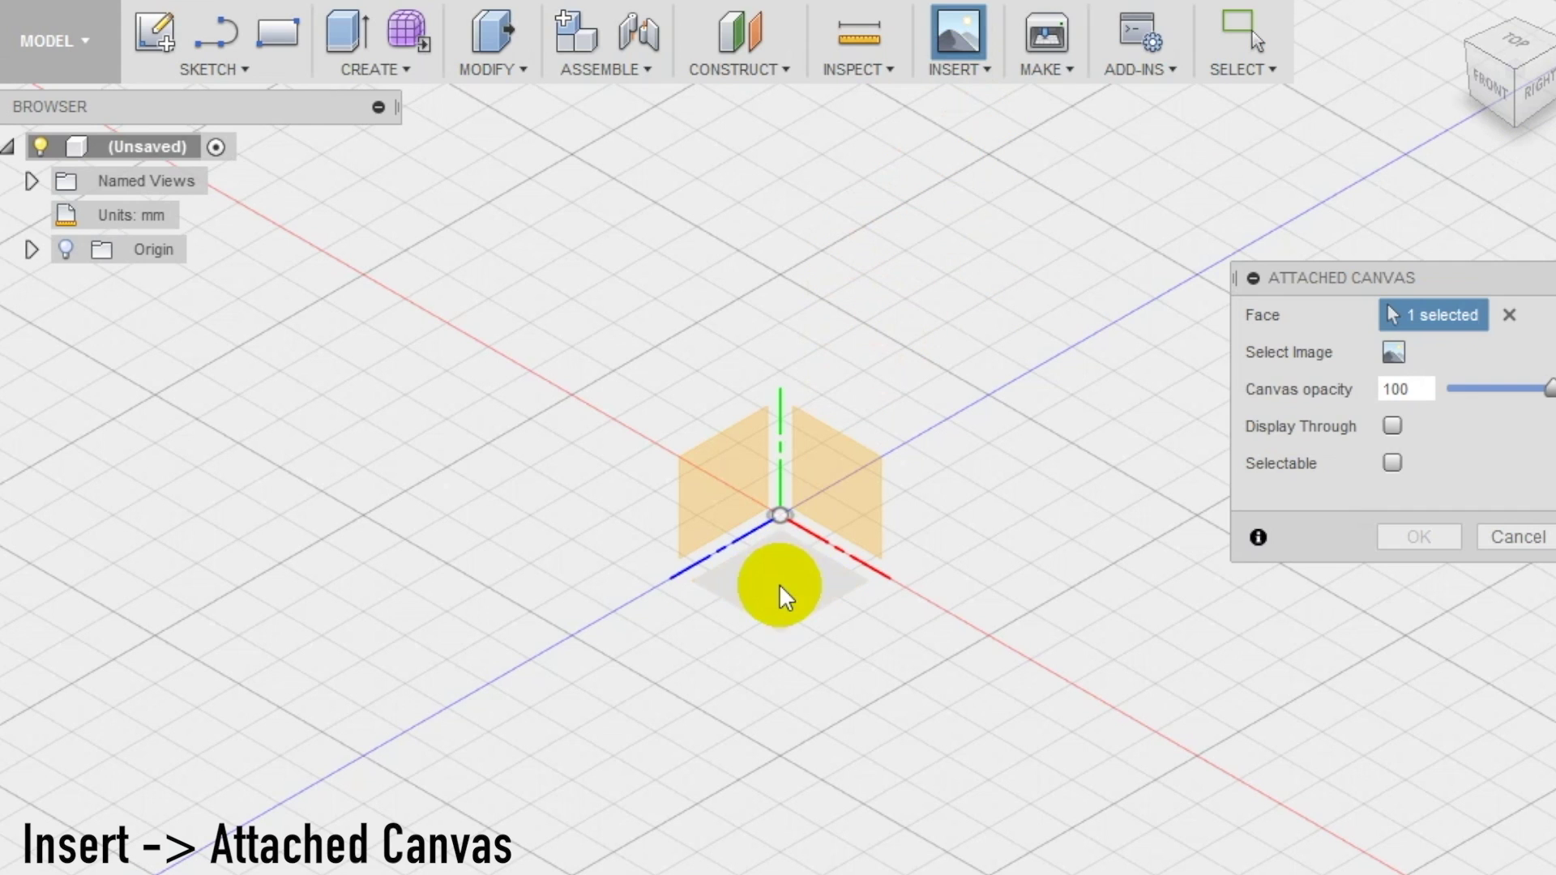
left_click(1402, 350)
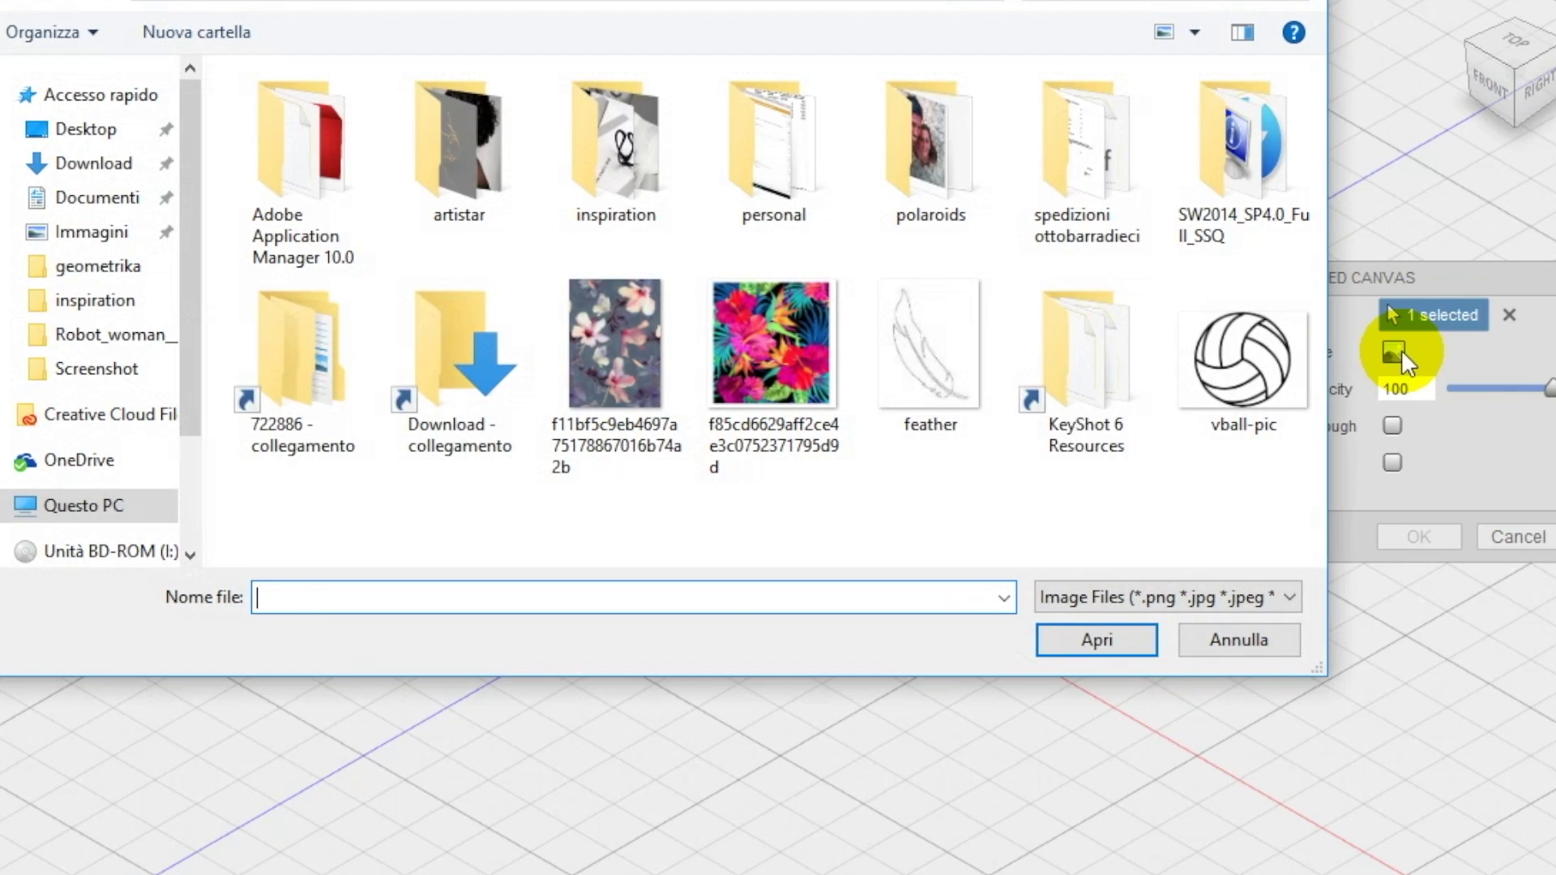
left_click(973, 414)
left_click(1098, 639)
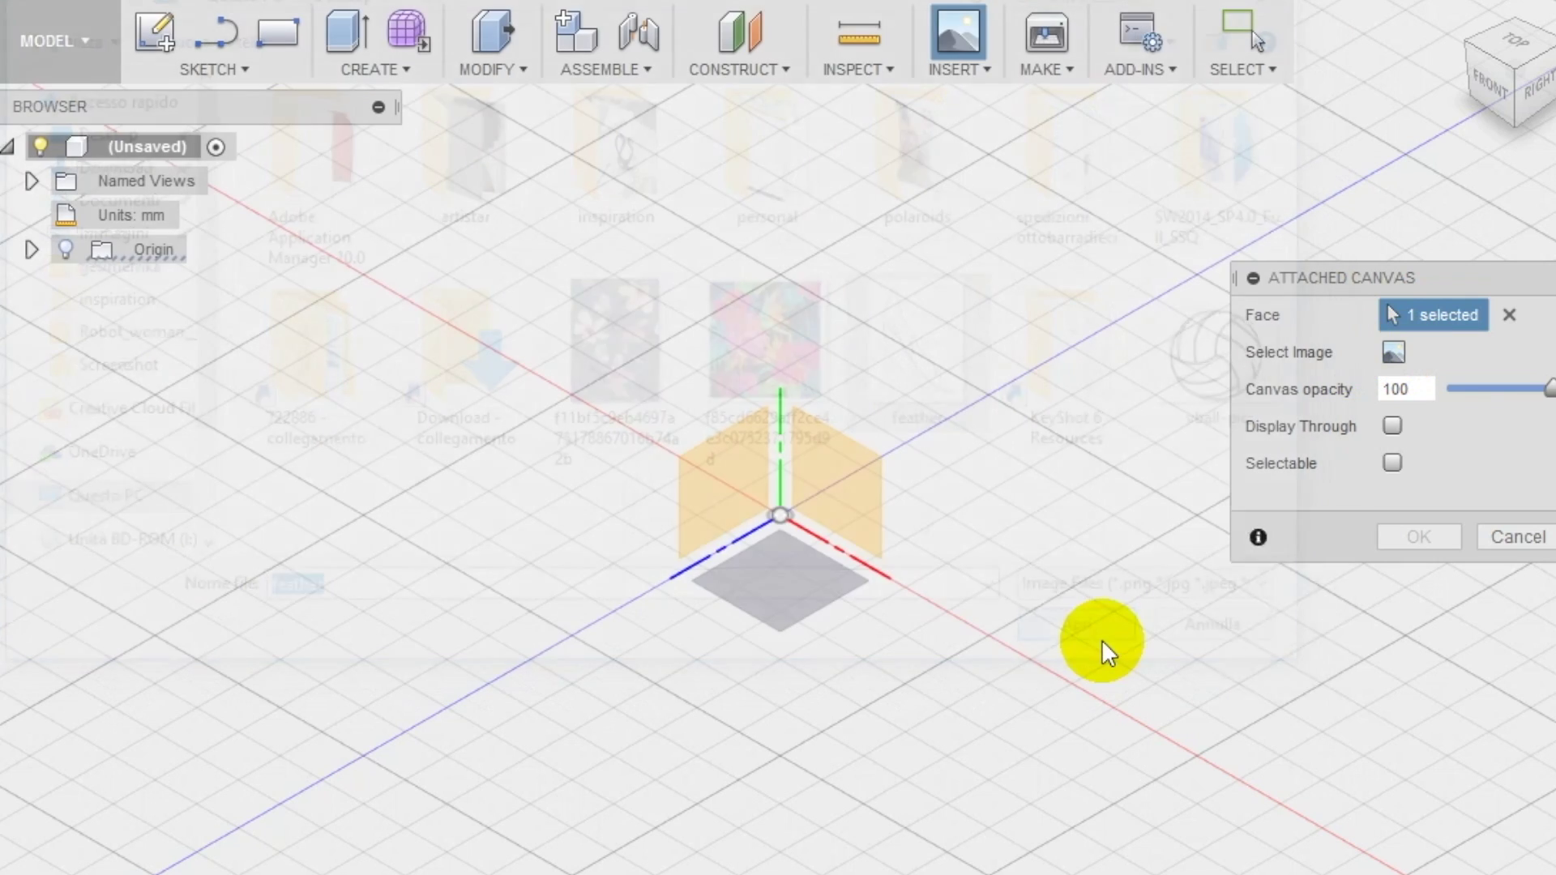
scroll(754, 534, "up", 5)
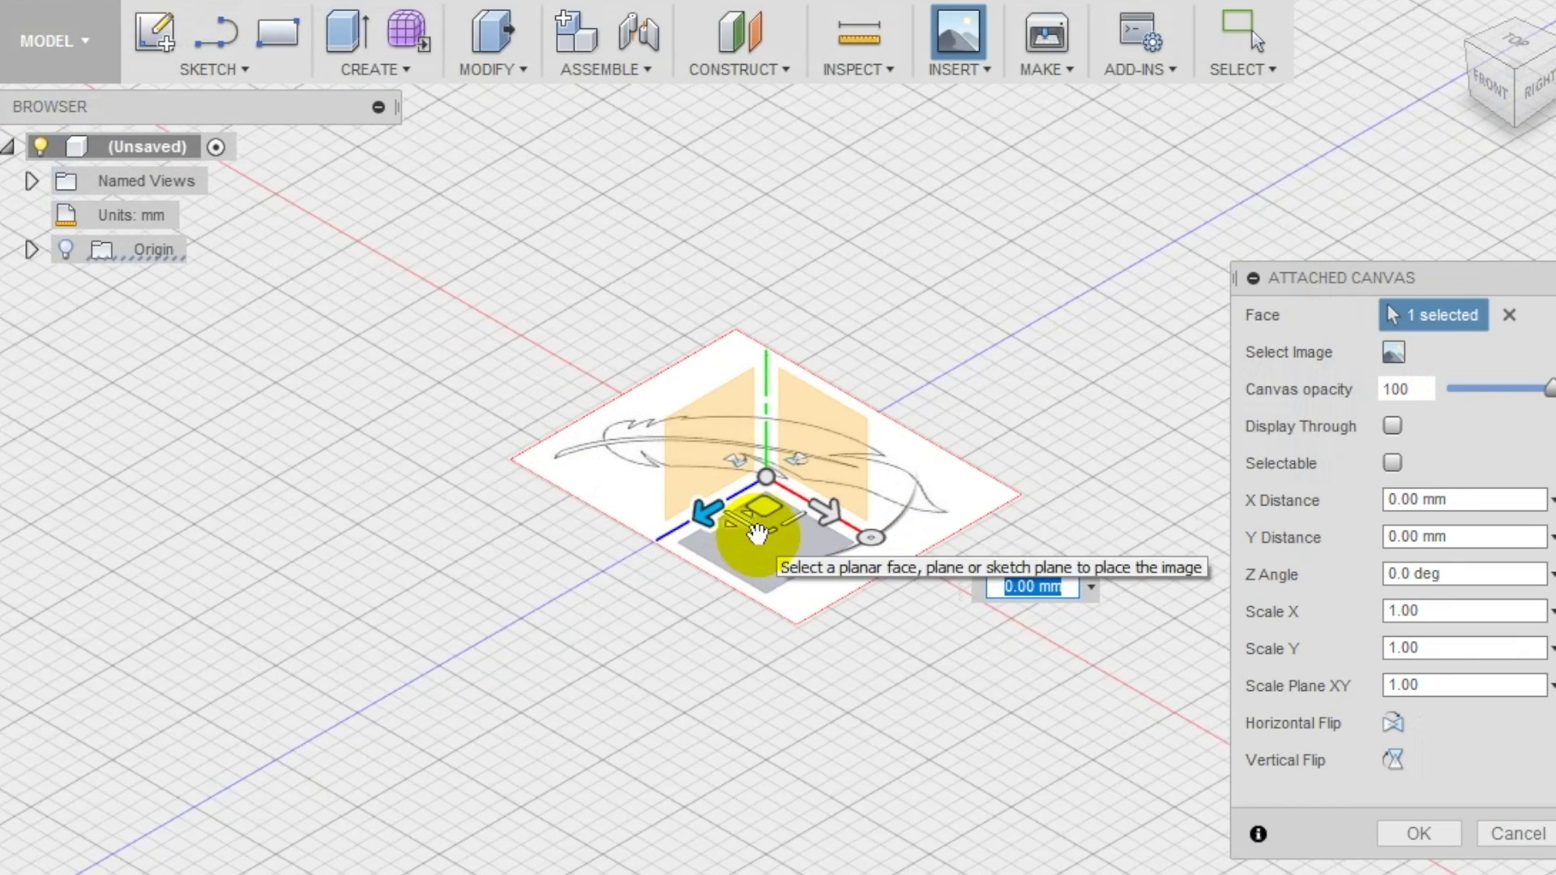
left_click(1414, 835)
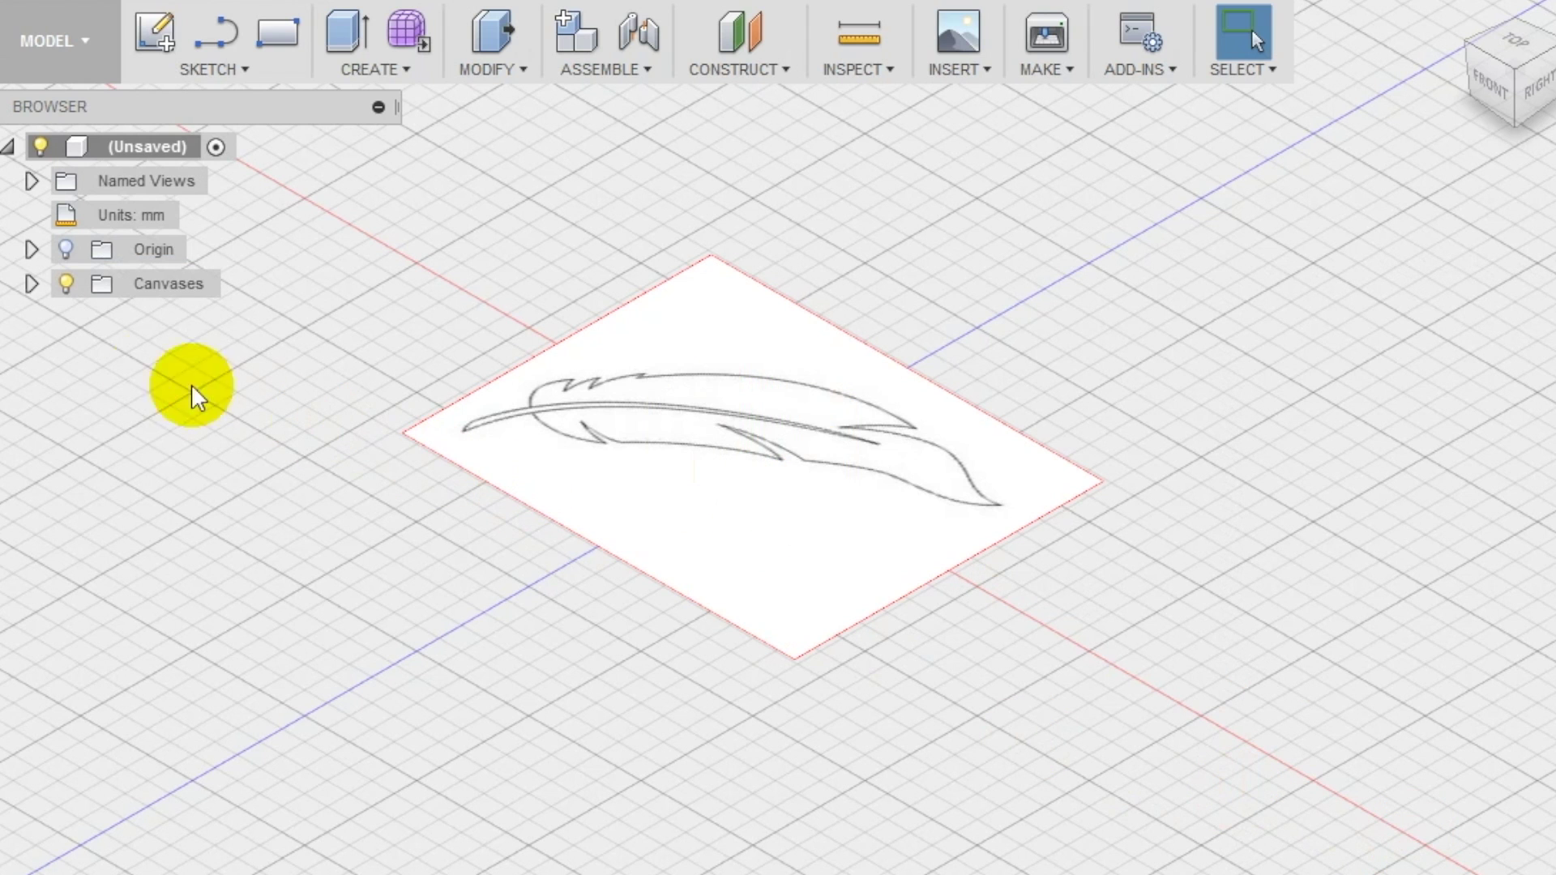
- Calibrate the feather canvas by setting its front edge, measured corner to corner, to 60 mm
right_click(149, 316)
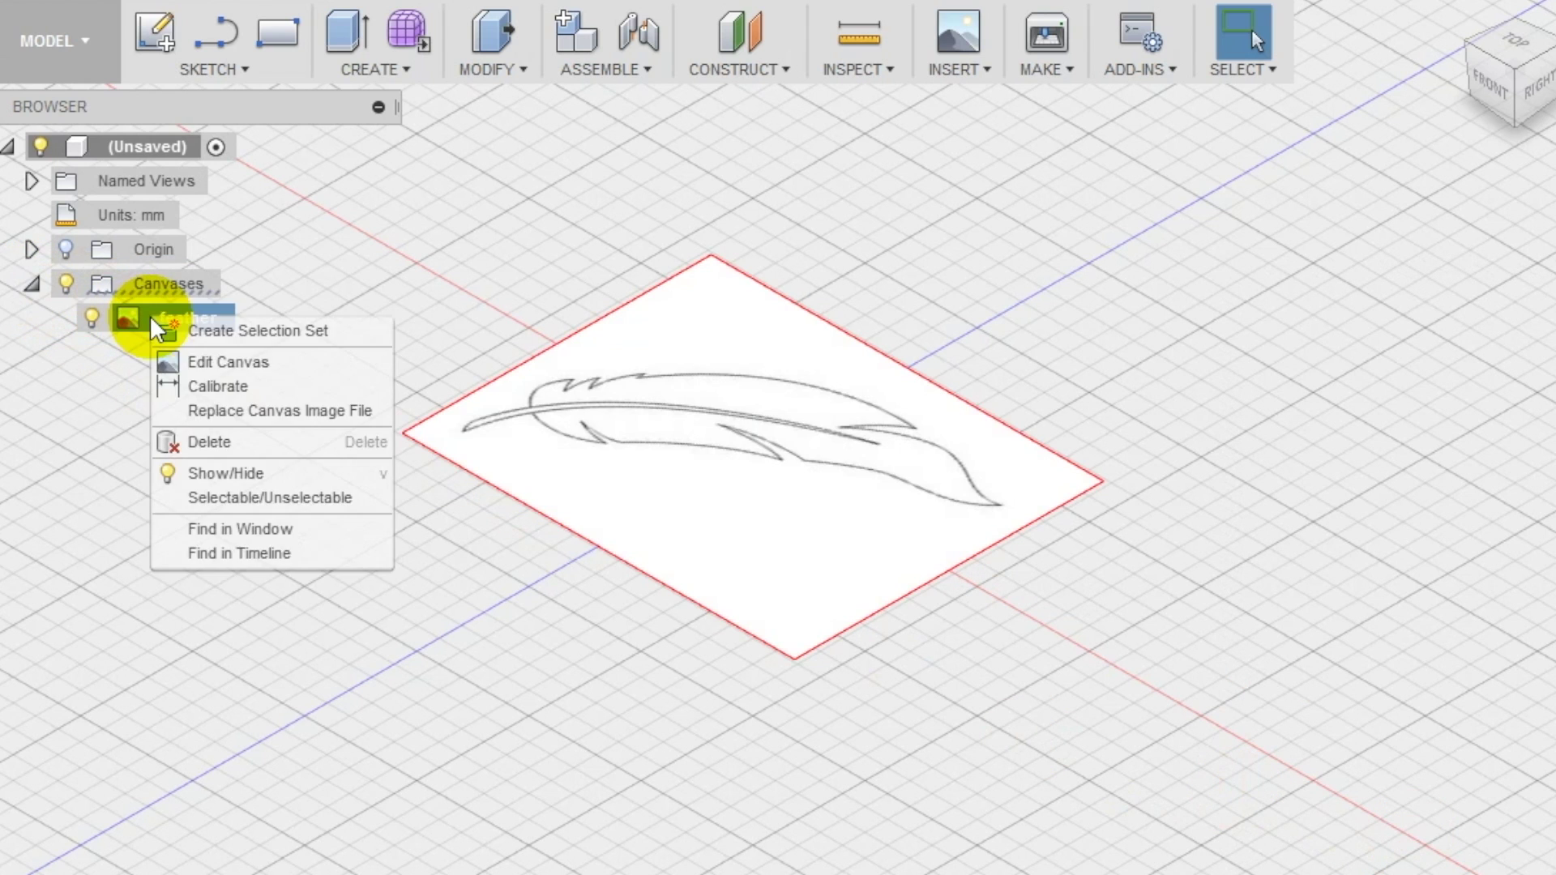
left_click(190, 379)
left_click(401, 434)
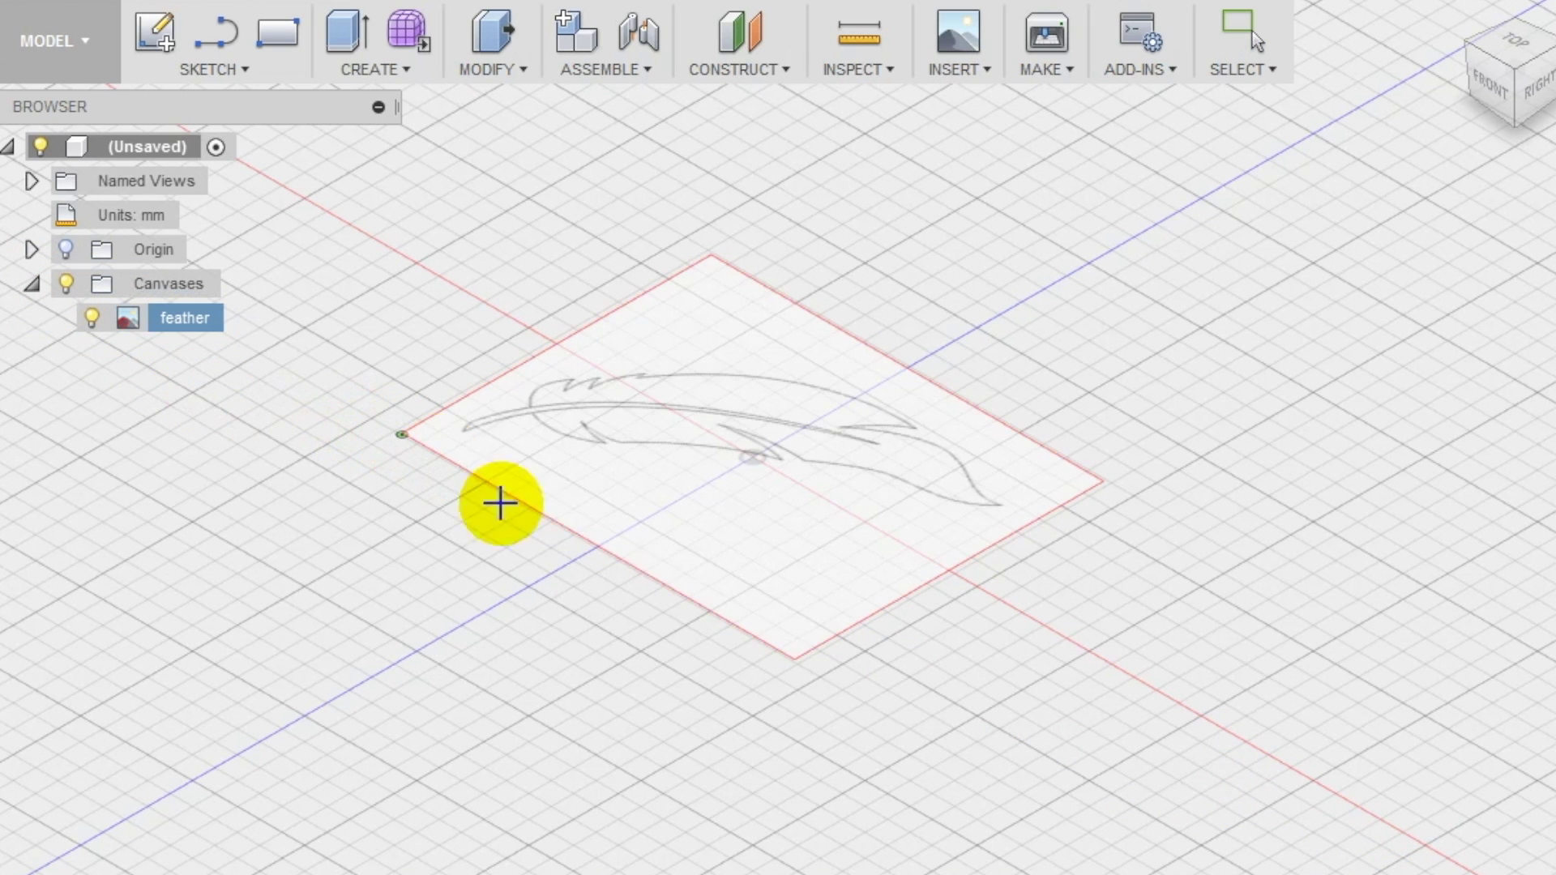
left_click(797, 661)
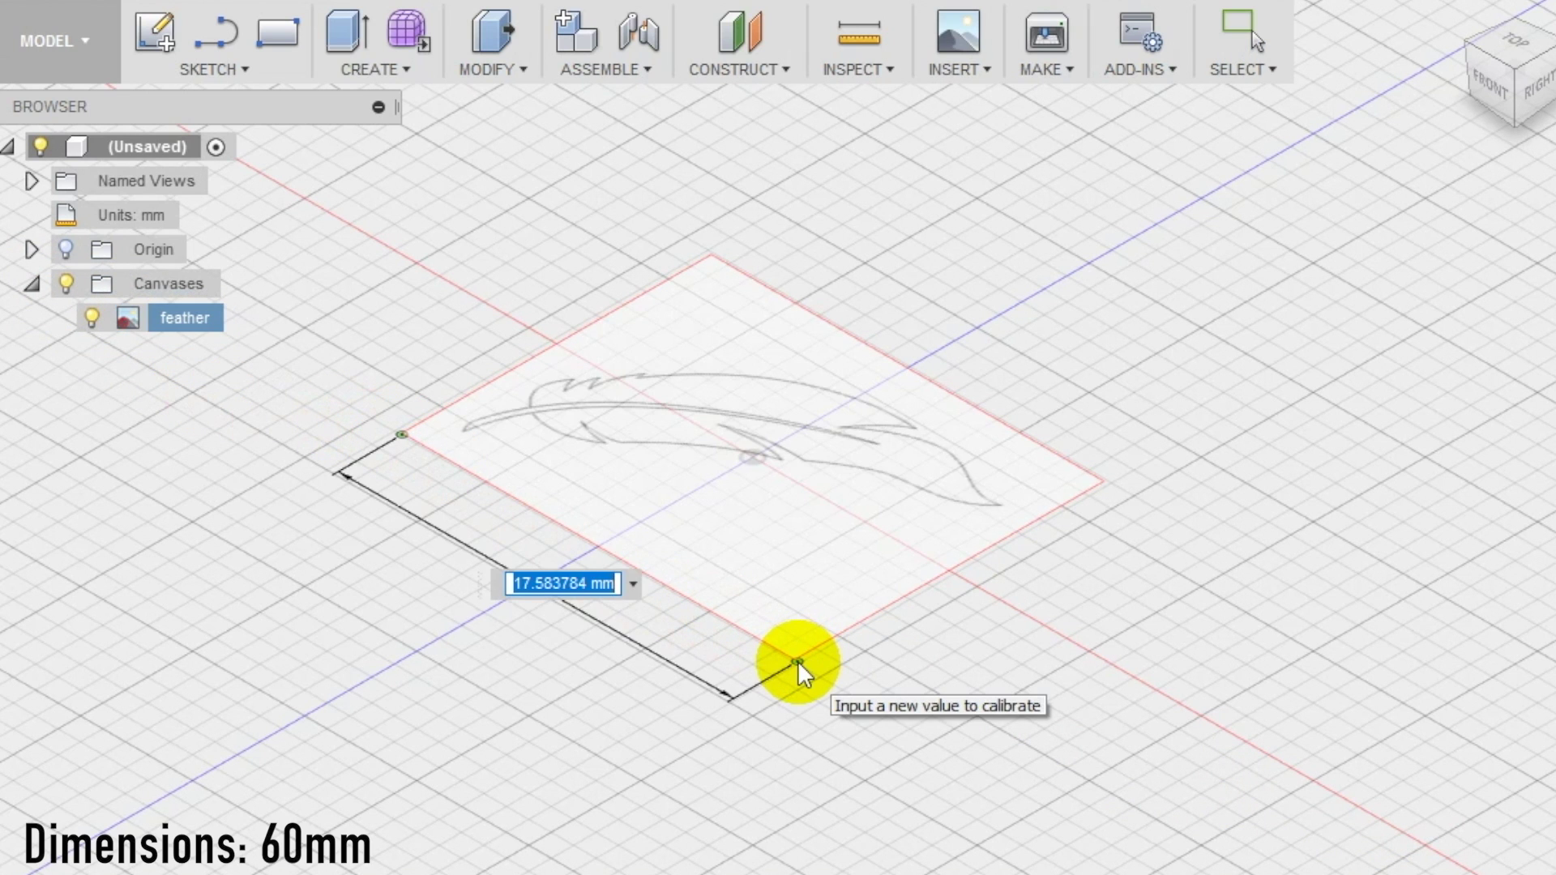
type("60")
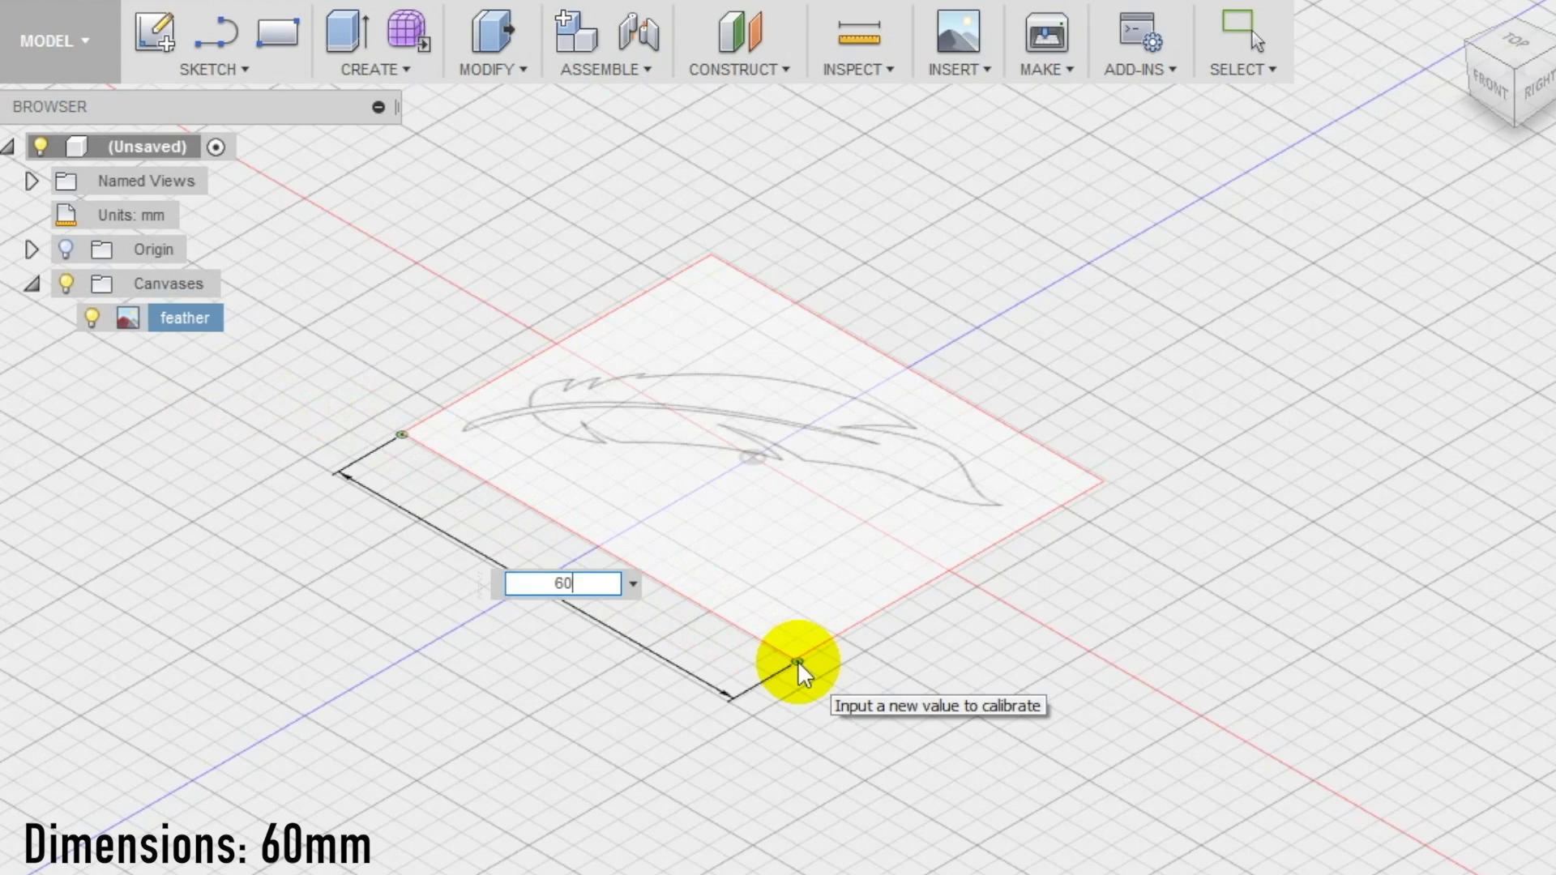
key("Return")
- Start a spline on the canvas plane where the vane meets the quill, and trace the rounded base and the first two barbs
scroll(798, 660, "down", 5)
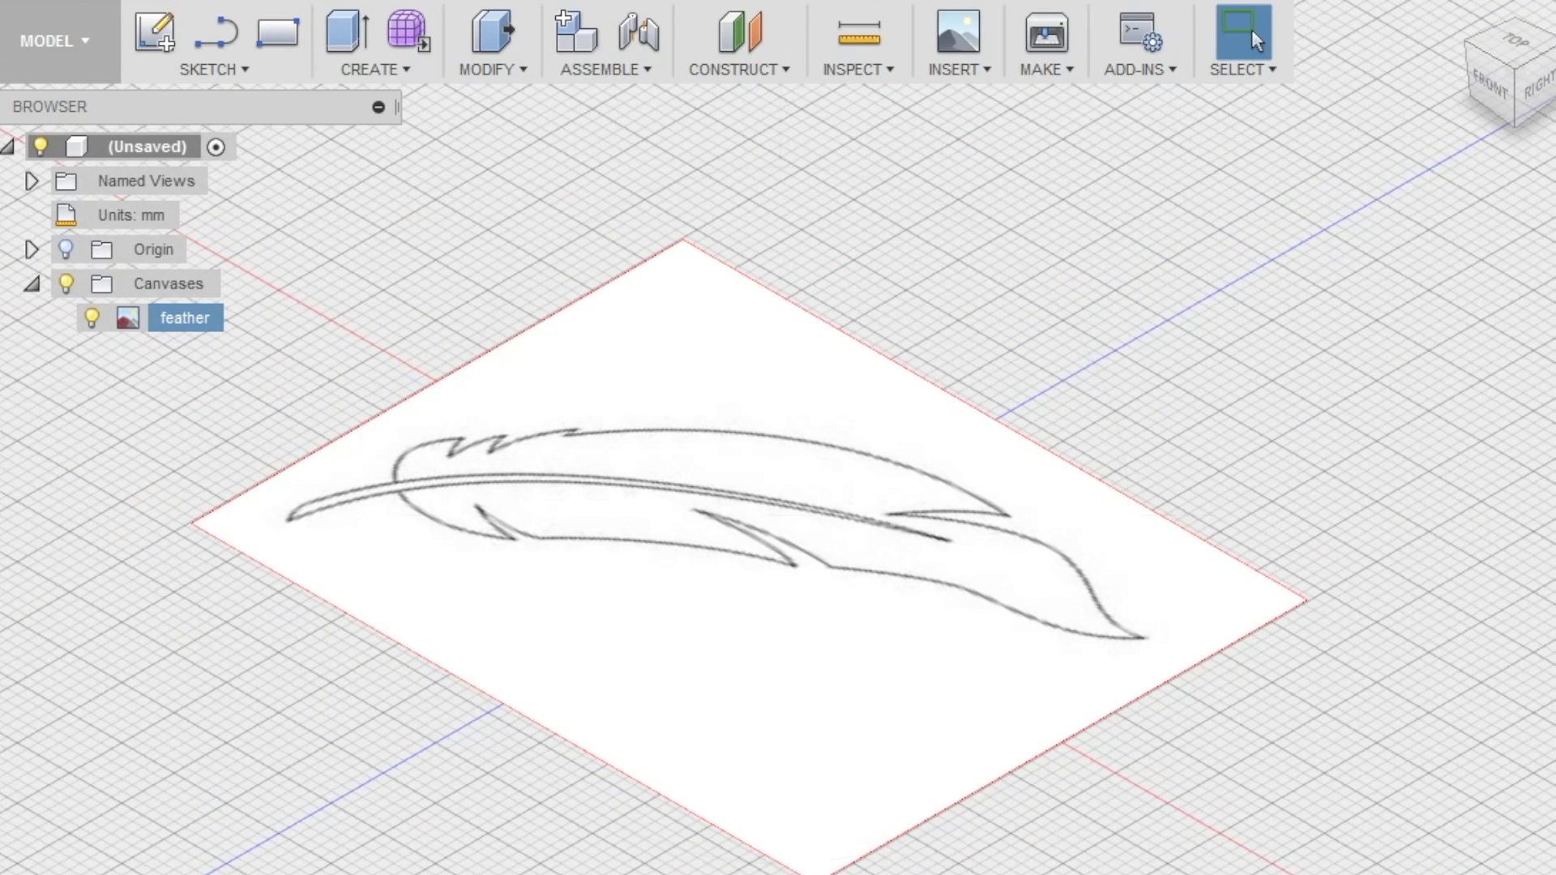
middle_click_drag(504, 851, 608, 864, "shift")
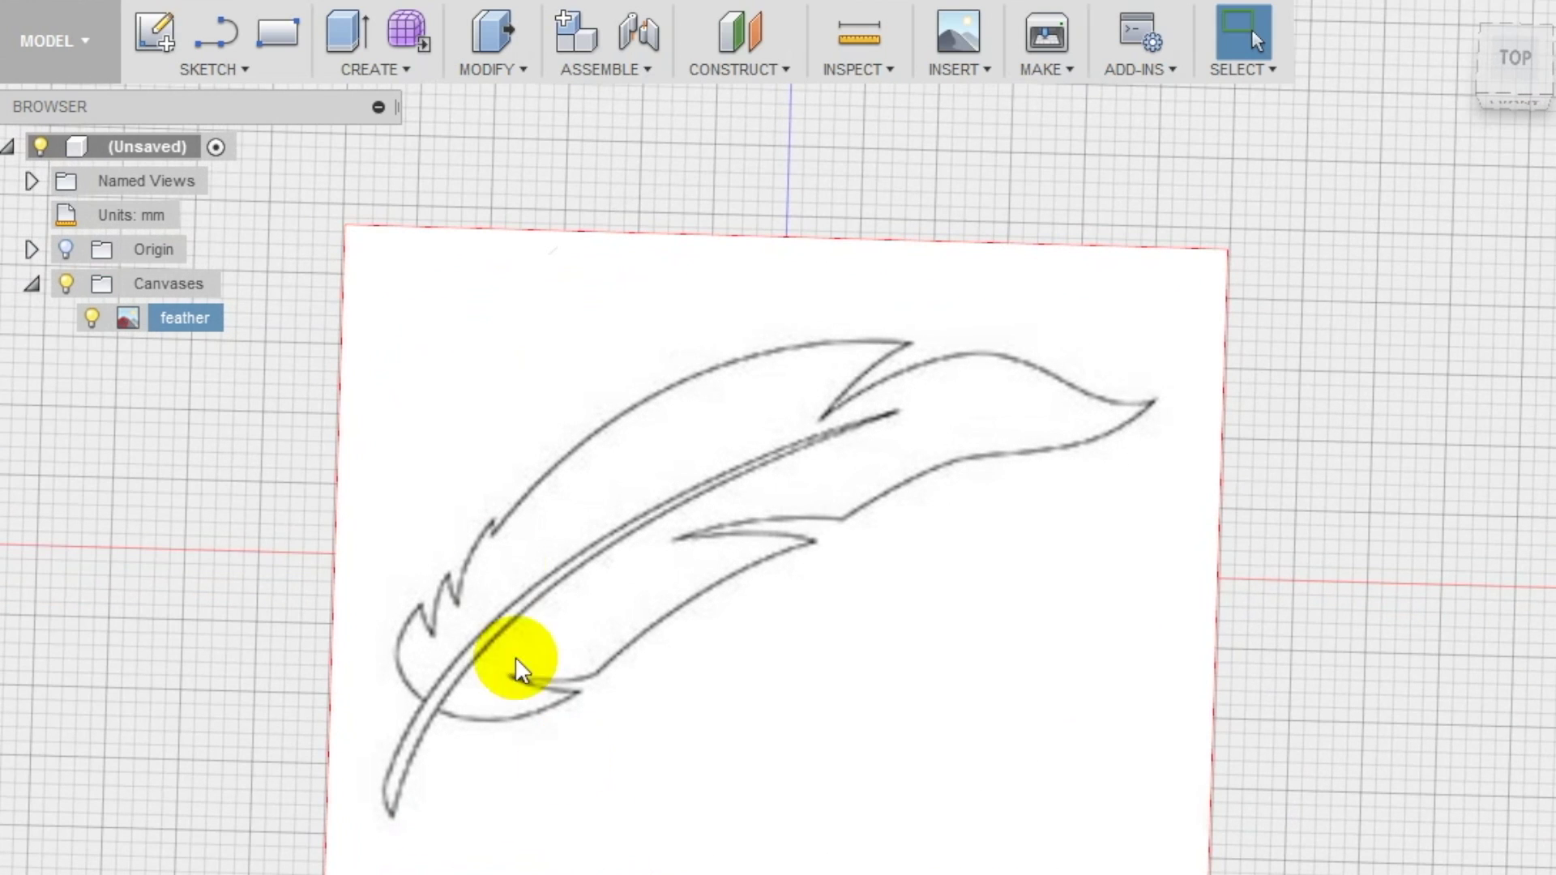
left_click(219, 69)
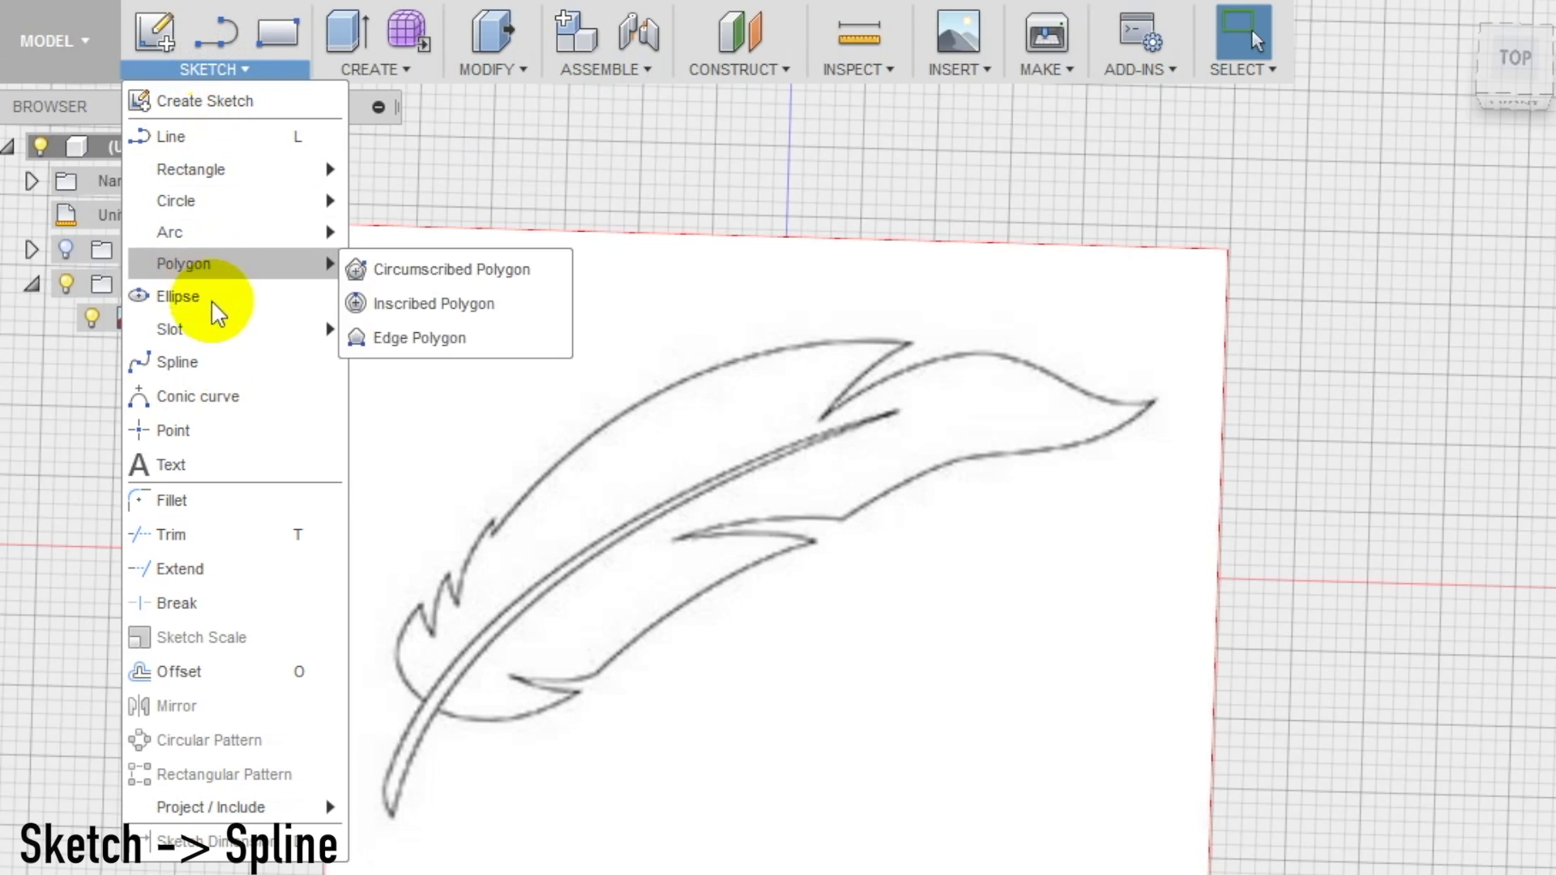
left_click(209, 362)
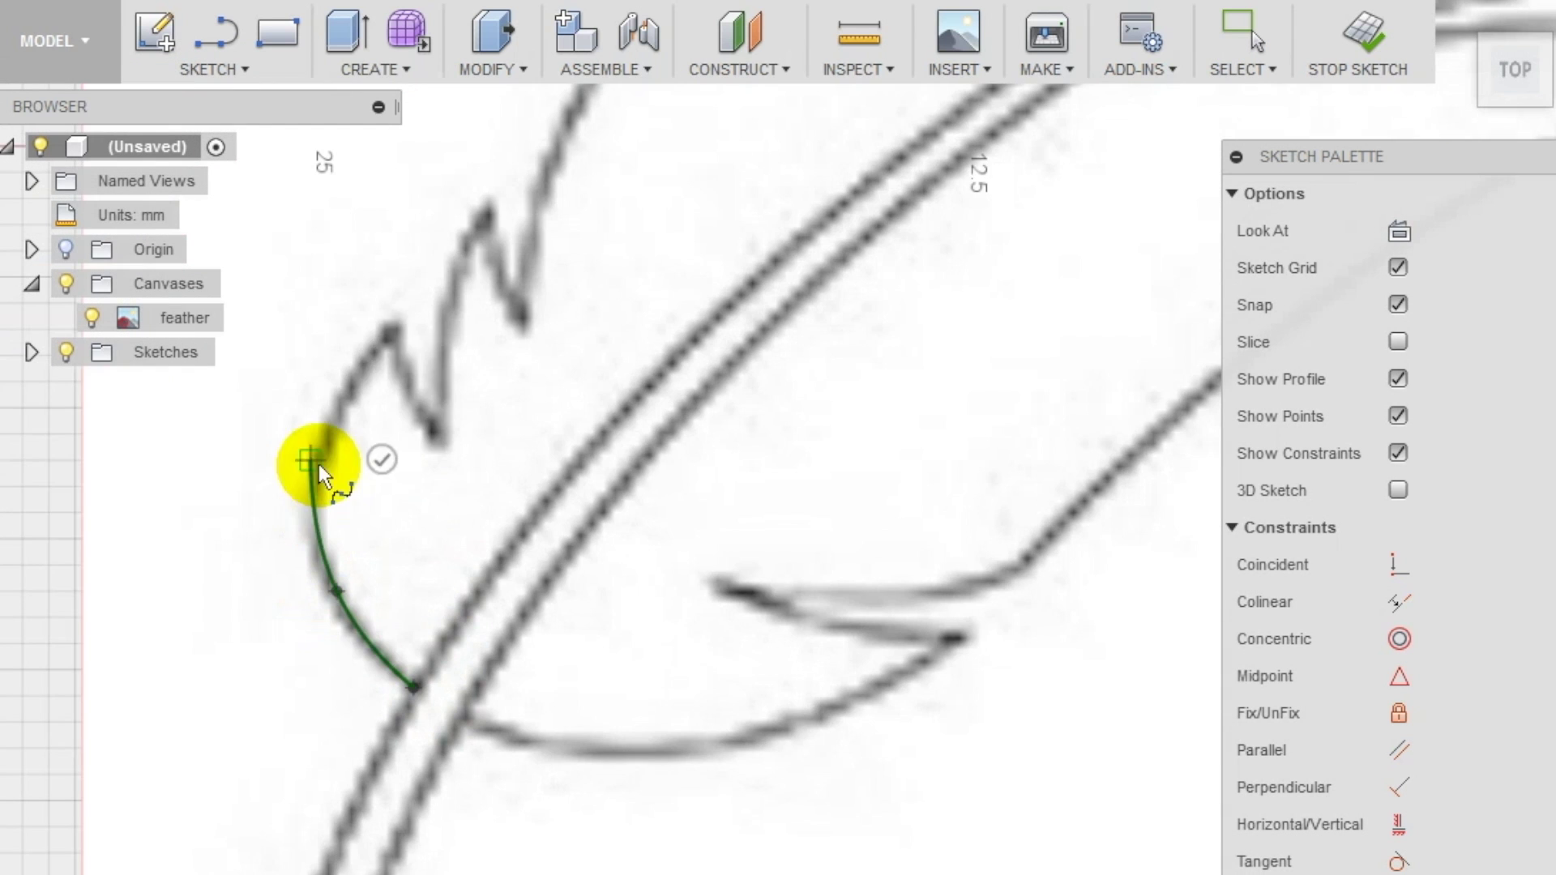
left_click(441, 383)
left_click(483, 208)
left_click(494, 250)
left_click(520, 327)
left_click(527, 261)
scroll(595, 134, "up", 1)
scroll(596, 132, "down", 2)
left_click(622, 110)
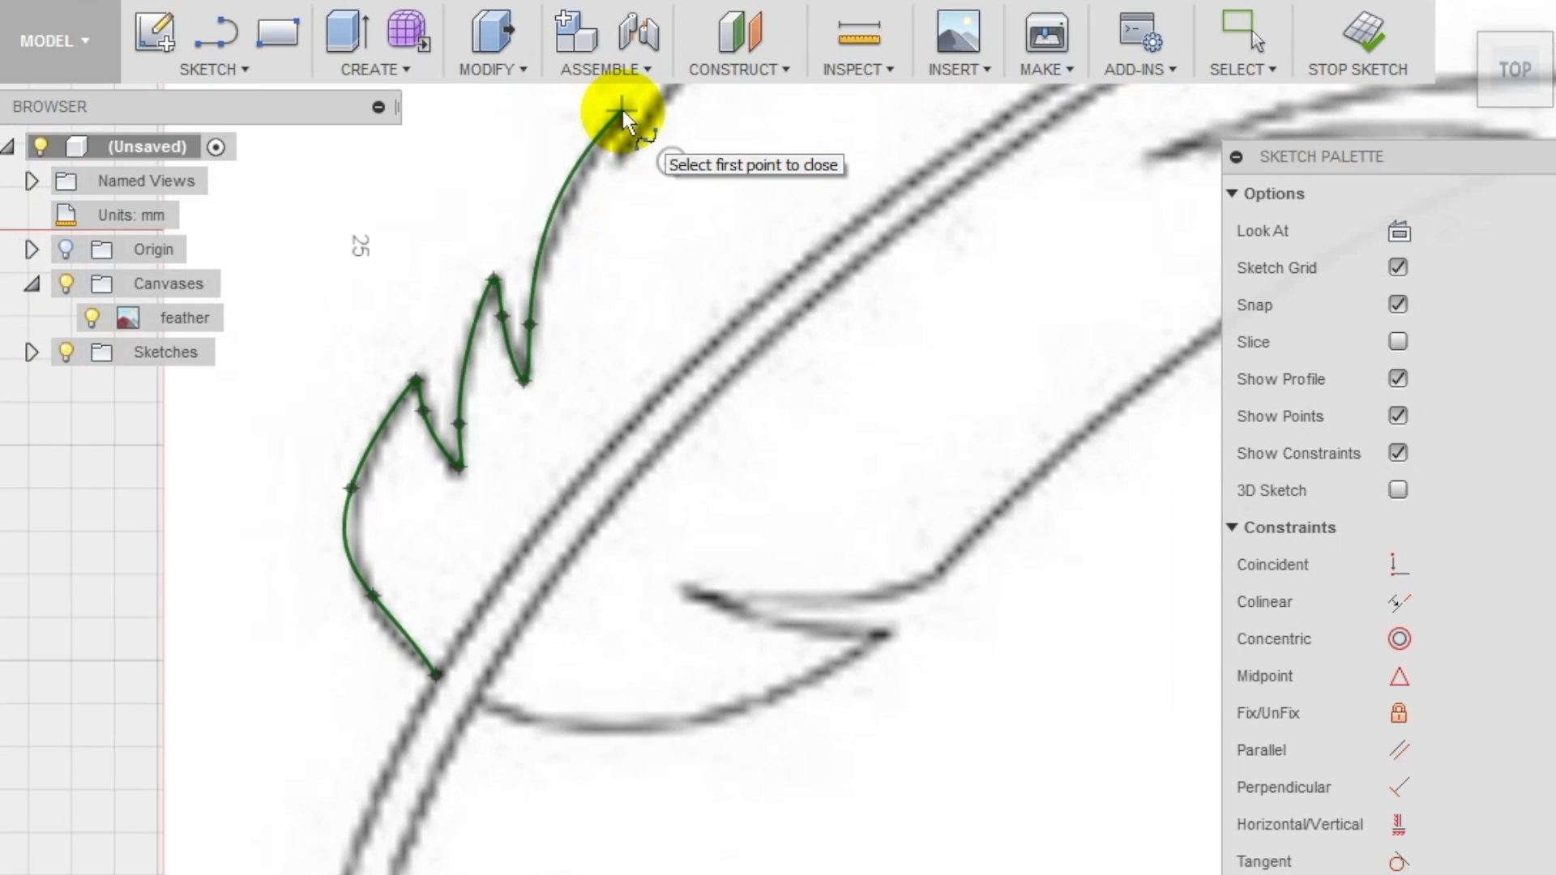
- Continue the spline through the small third barb and along the feather's long upper edge to the pointed tip above the notch
scroll(622, 131, "up", 3)
left_click(626, 144)
left_click(625, 191)
scroll(603, 374, "down", 5)
scroll(715, 203, "up", 3)
left_click(591, 361)
left_click(806, 167)
left_click(875, 153)
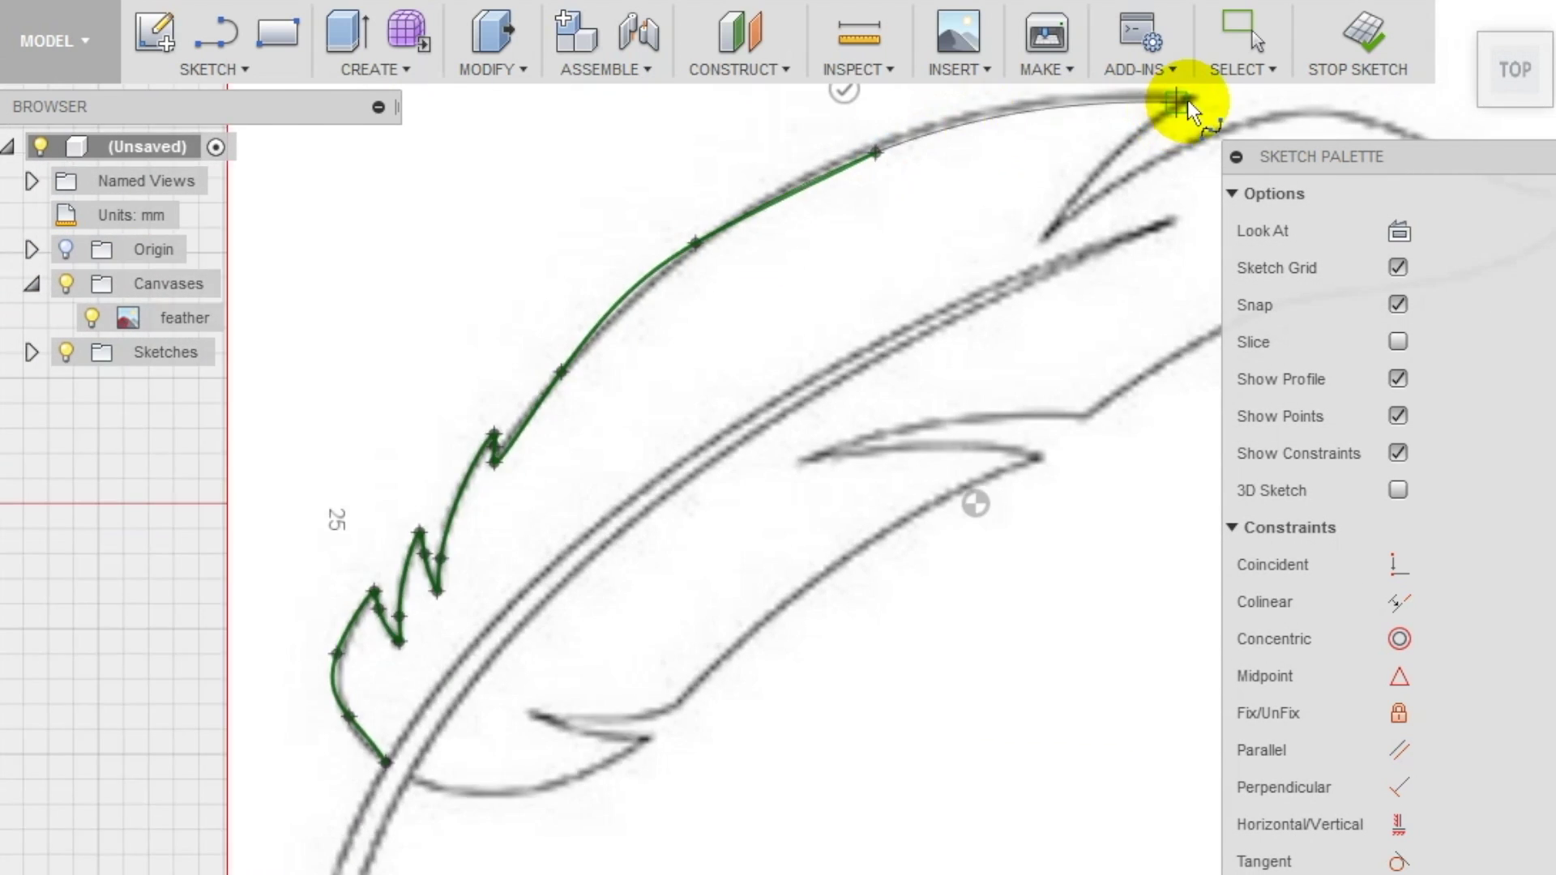
scroll(1183, 100, "up", 3)
left_click(1183, 101)
- Extend the spline through the upper notch, around the feather's far tip and back along its lower edge
left_click(905, 367)
left_click(1051, 193)
left_click(971, 230)
left_click(1086, 300)
left_click(1208, 300)
left_click(1146, 364)
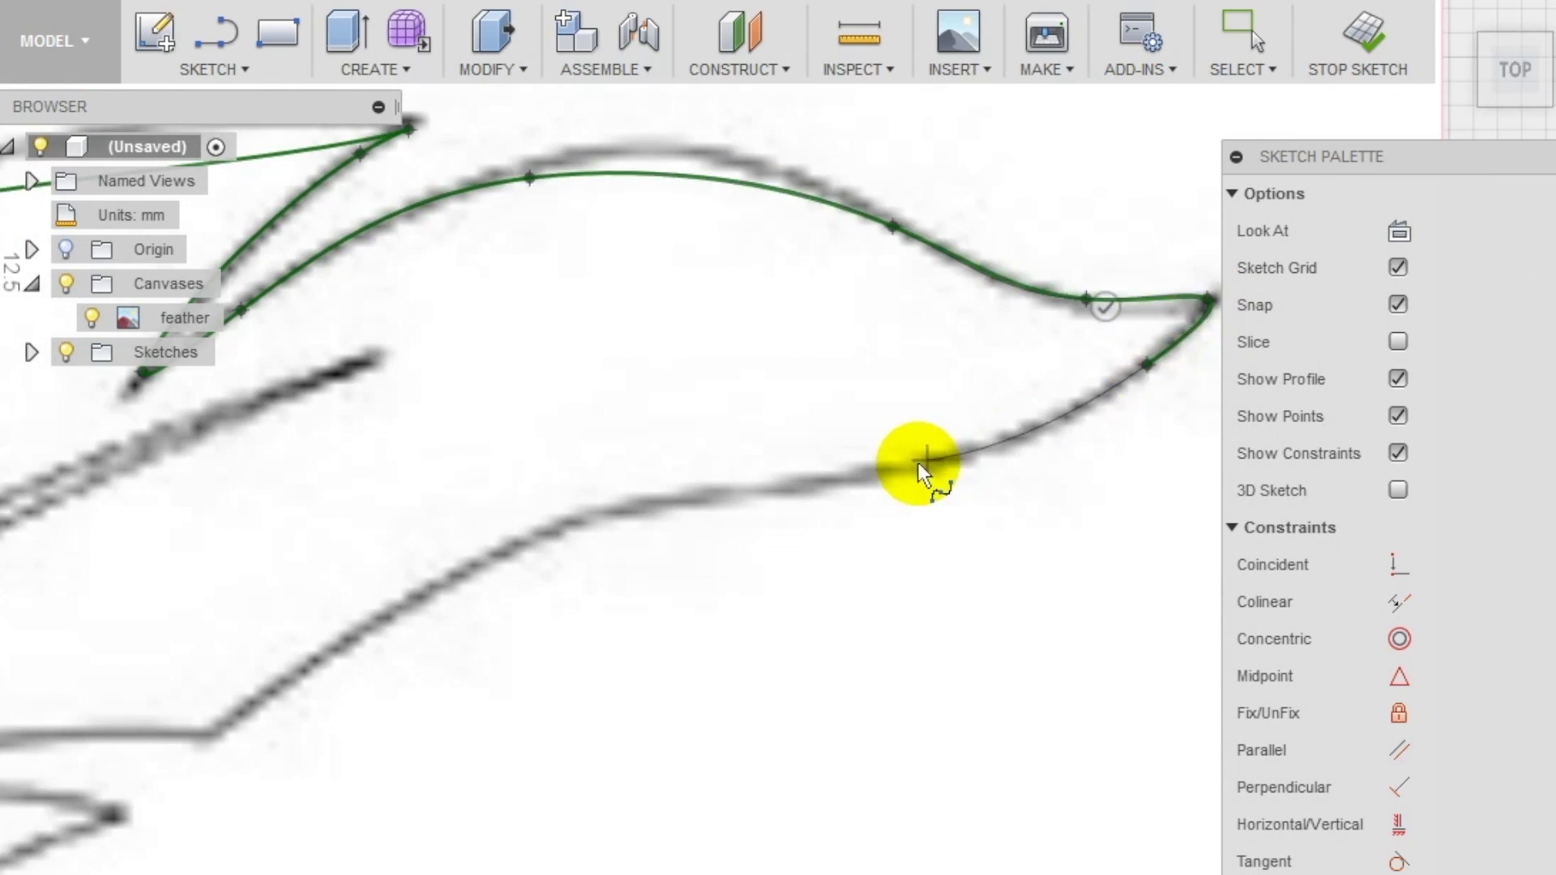
left_click(924, 461)
left_click(627, 512)
- Trace the lower edge and its two notches with the spline, close the outline at the starting point and finish the spline
left_click(214, 733)
left_click(617, 600)
left_click(358, 631)
left_click(154, 687)
left_click(301, 687)
left_click(581, 675)
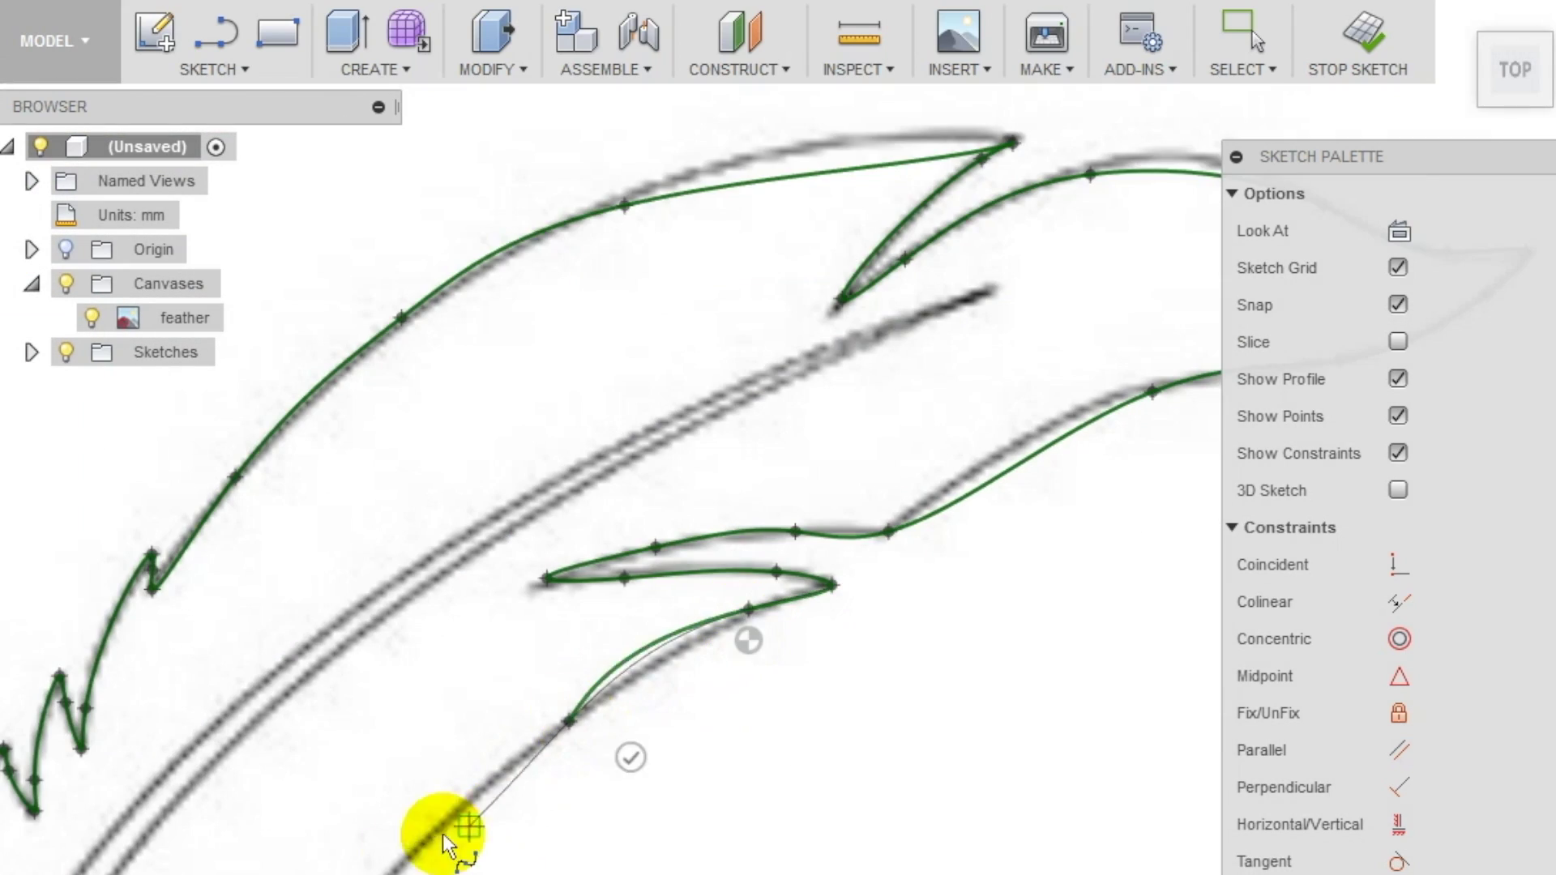
left_click(624, 822)
scroll(487, 872, "up", 3)
left_click(487, 874)
left_click(214, 835)
key("Escape")
- Reposition the spline points around the rounded base of the feather to follow the canvas drawing
left_click(180, 603)
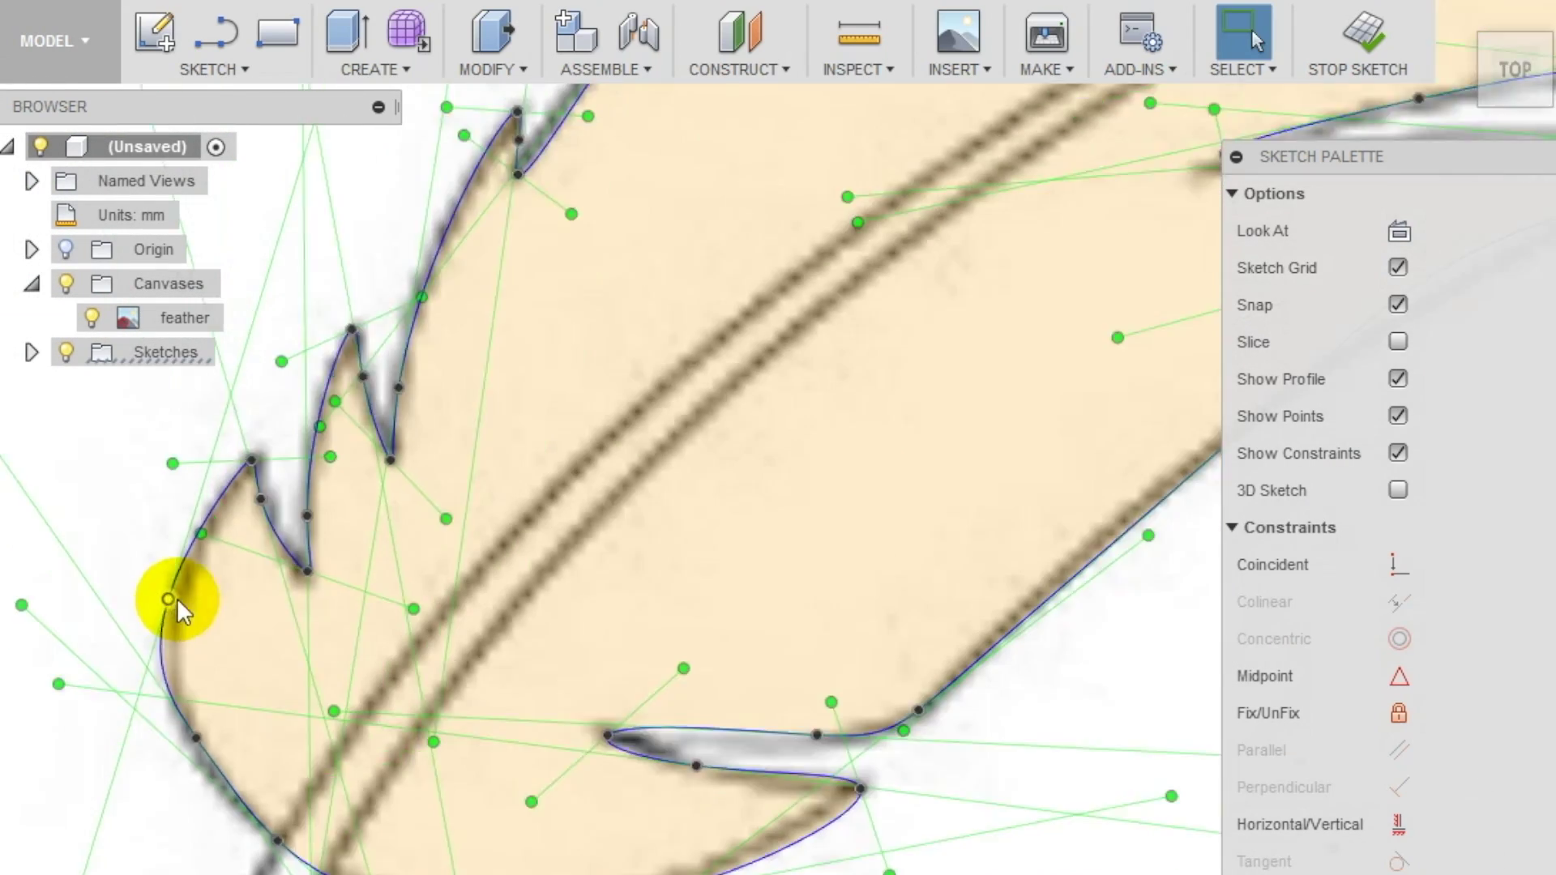
scroll(114, 839, "down", 5)
left_click_drag(96, 874, 122, 874)
scroll(155, 786, "up", 5)
left_click_drag(168, 811, 152, 799)
scroll(138, 790, "up", 2)
scroll(130, 784, "down", 6)
scroll(894, 543, "up", 5)
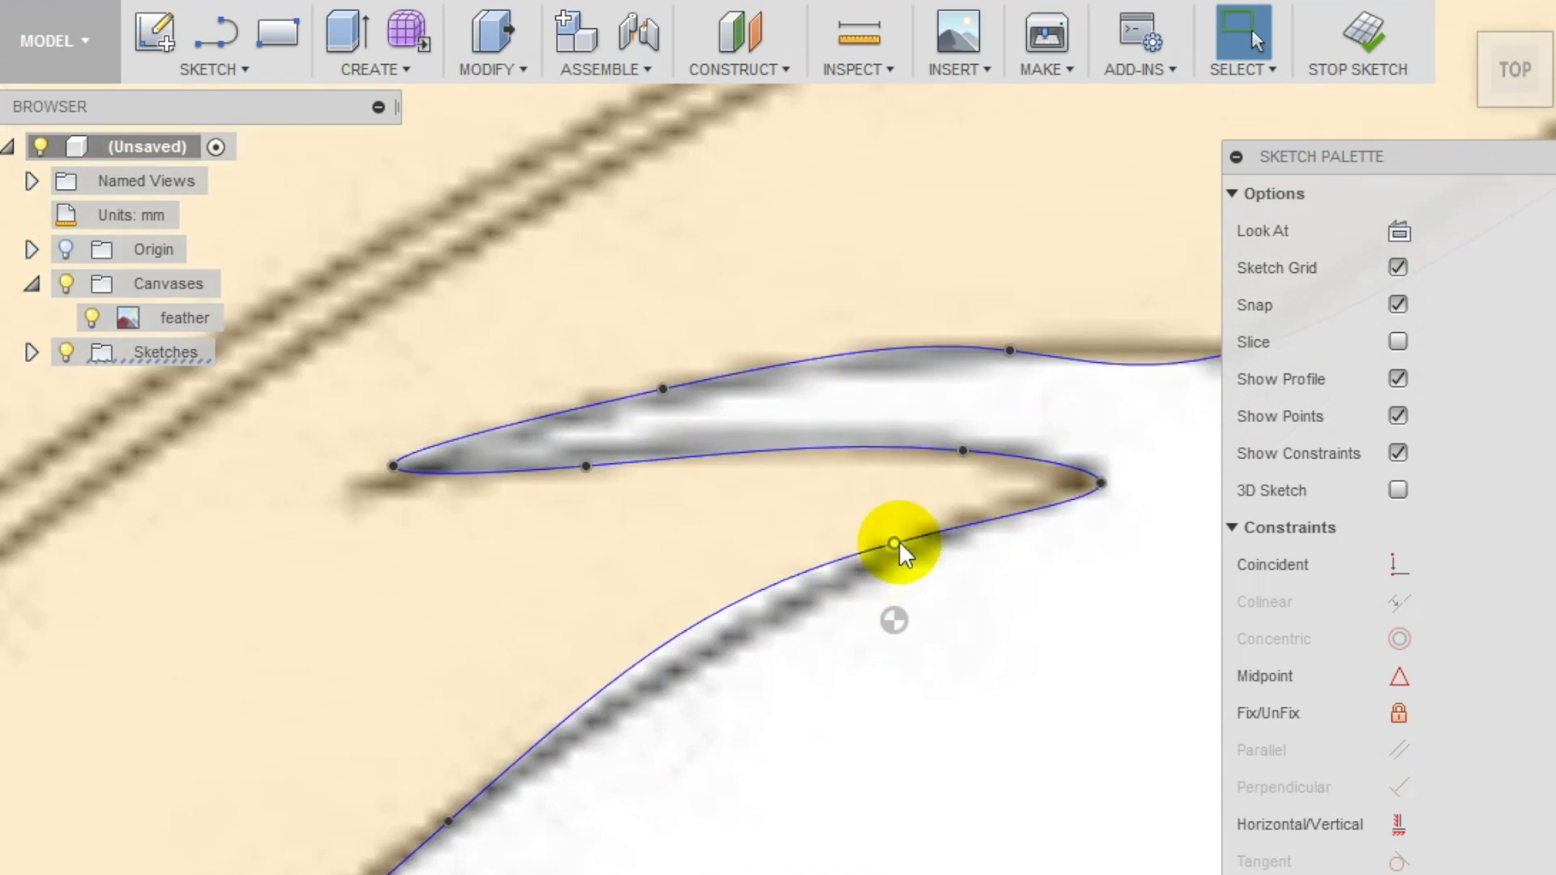
- Move the spline points around the middle notch on the feather's lower edge onto the drawn line
left_click(895, 543)
left_click_drag(263, 774, 267, 822)
left_click_drag(894, 543, 829, 596)
scroll(723, 658, "down", 5)
scroll(810, 601, "up", 5)
left_click(798, 590)
left_click_drag(423, 747, 657, 676)
left_click(626, 590)
left_click_drag(138, 556, 137, 589)
scroll(324, 616, "down", 5)
scroll(616, 397, "up", 5)
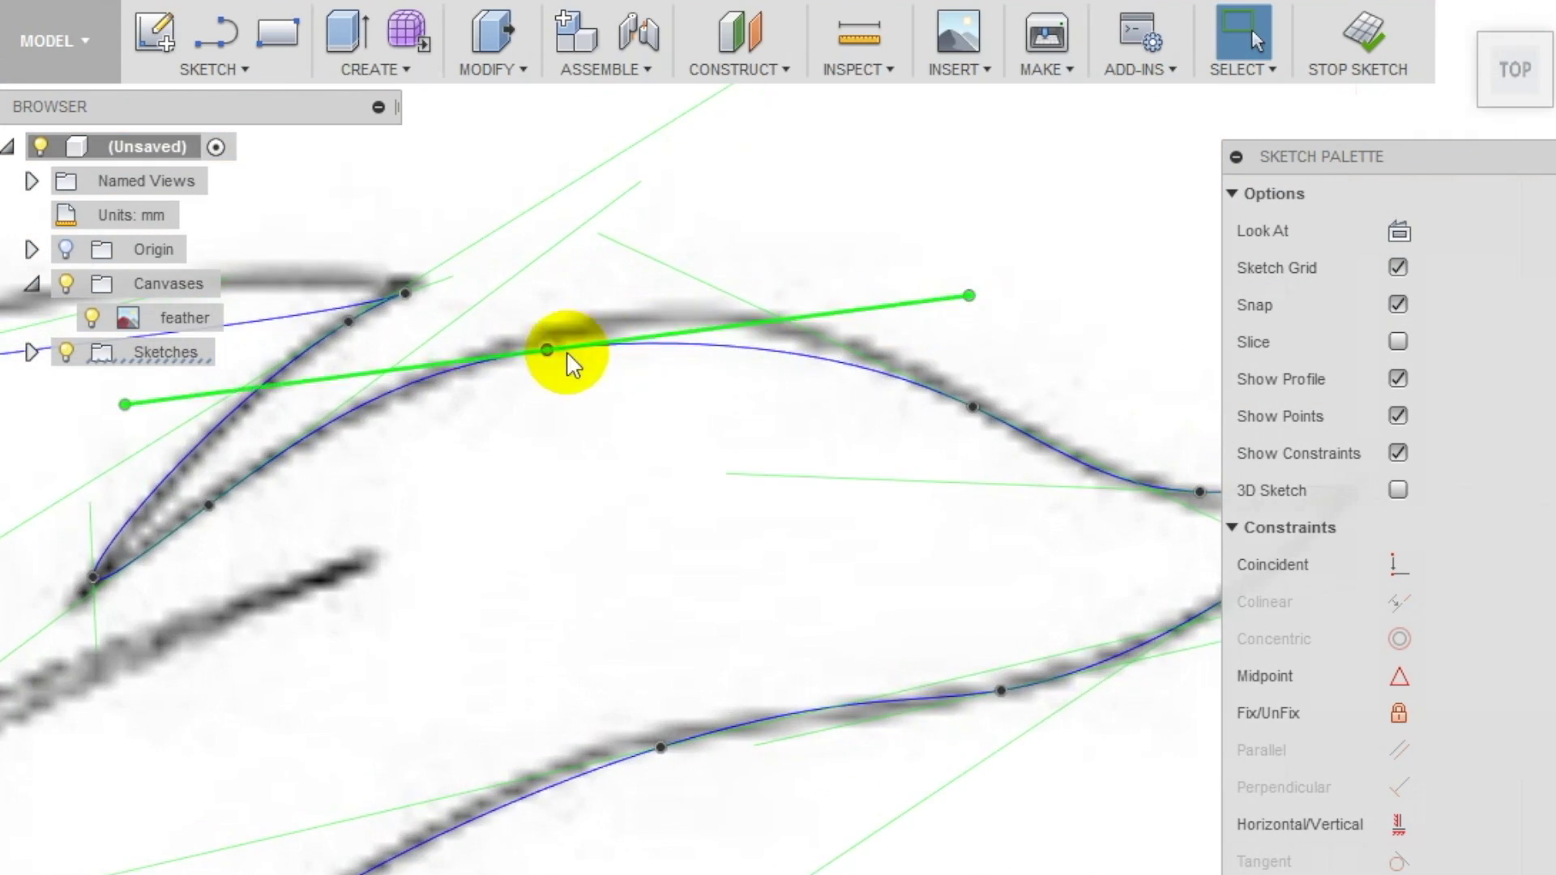
- Shift the spline points on the far lobe and the long upper edge to match the drawn curves
left_click_drag(550, 348, 666, 321)
scroll(669, 349, "down", 4)
scroll(212, 442, "up", 2)
left_click_drag(184, 449, 456, 367)
scroll(710, 446, "down", 5)
- Extrude the closed feather profile 3 mm to one side as a new body
left_click(547, 520)
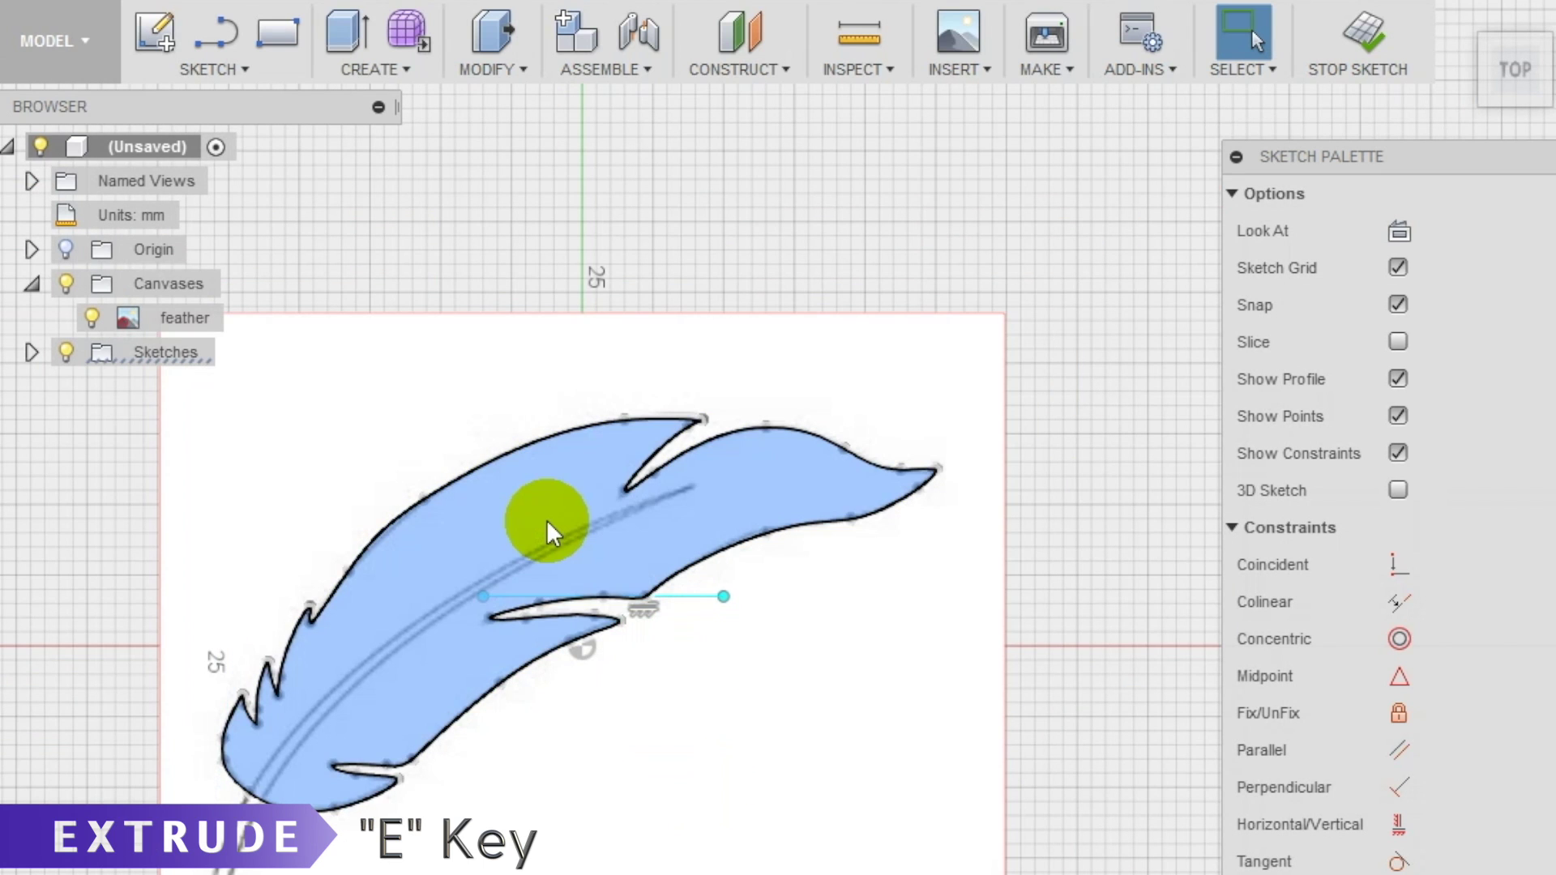
left_click(384, 77)
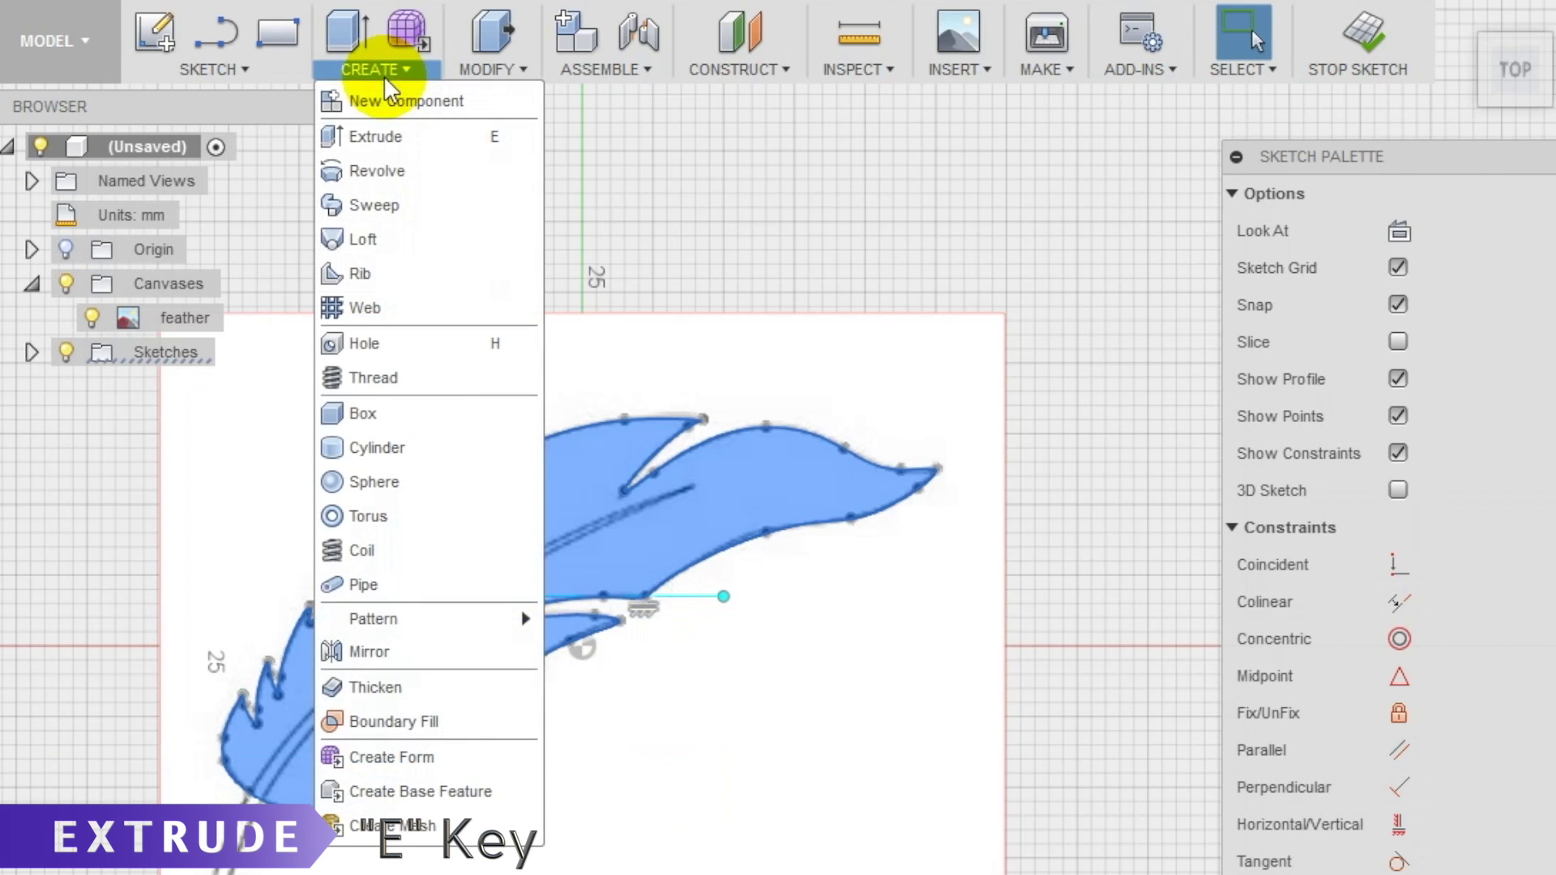
left_click(377, 134)
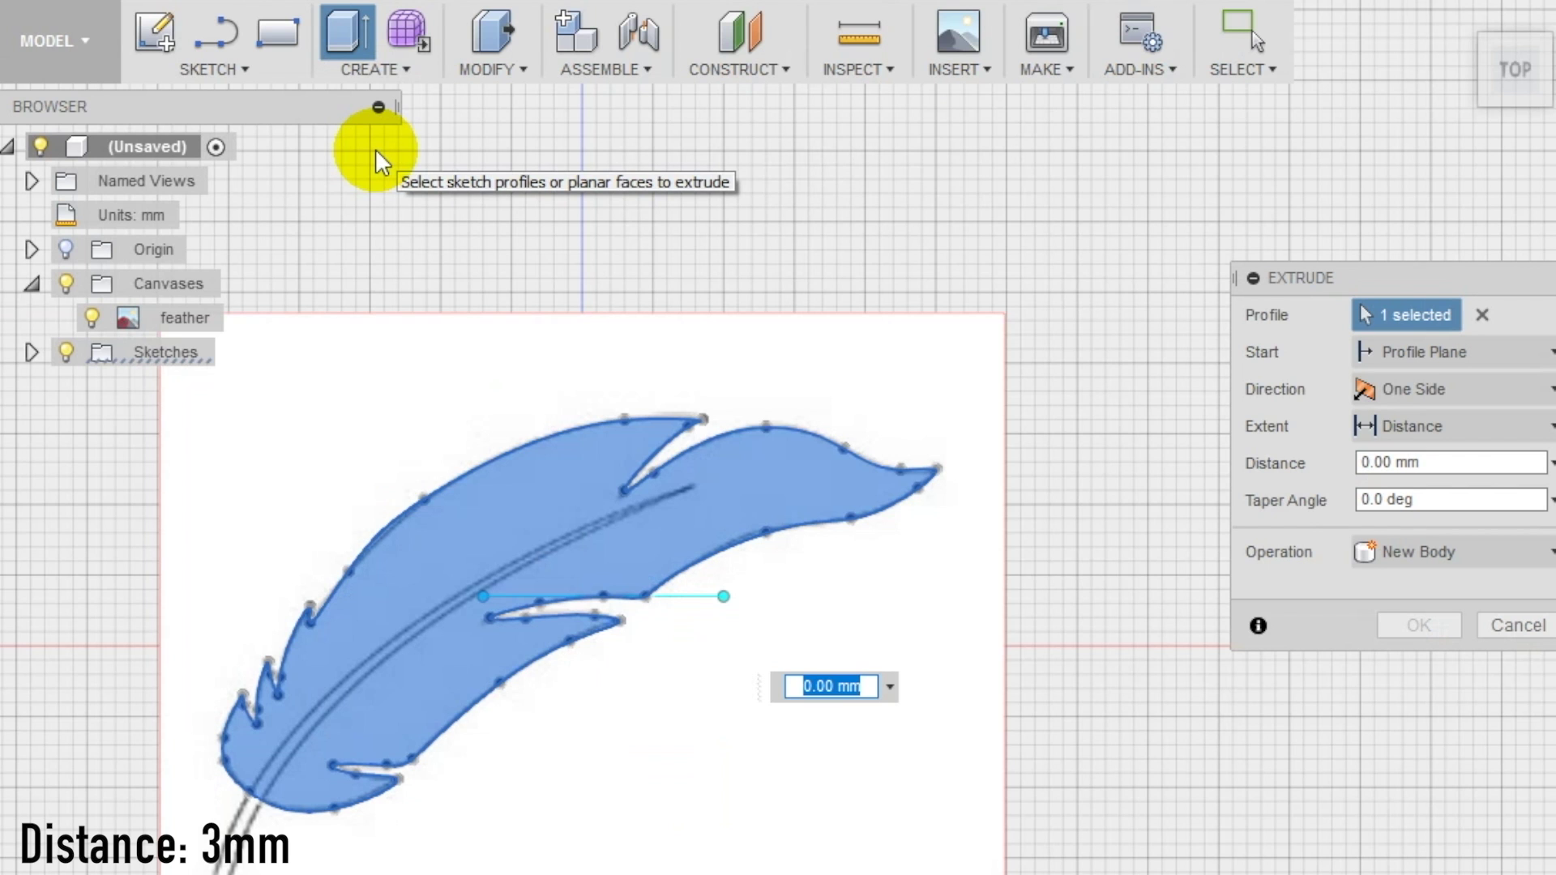
type("3")
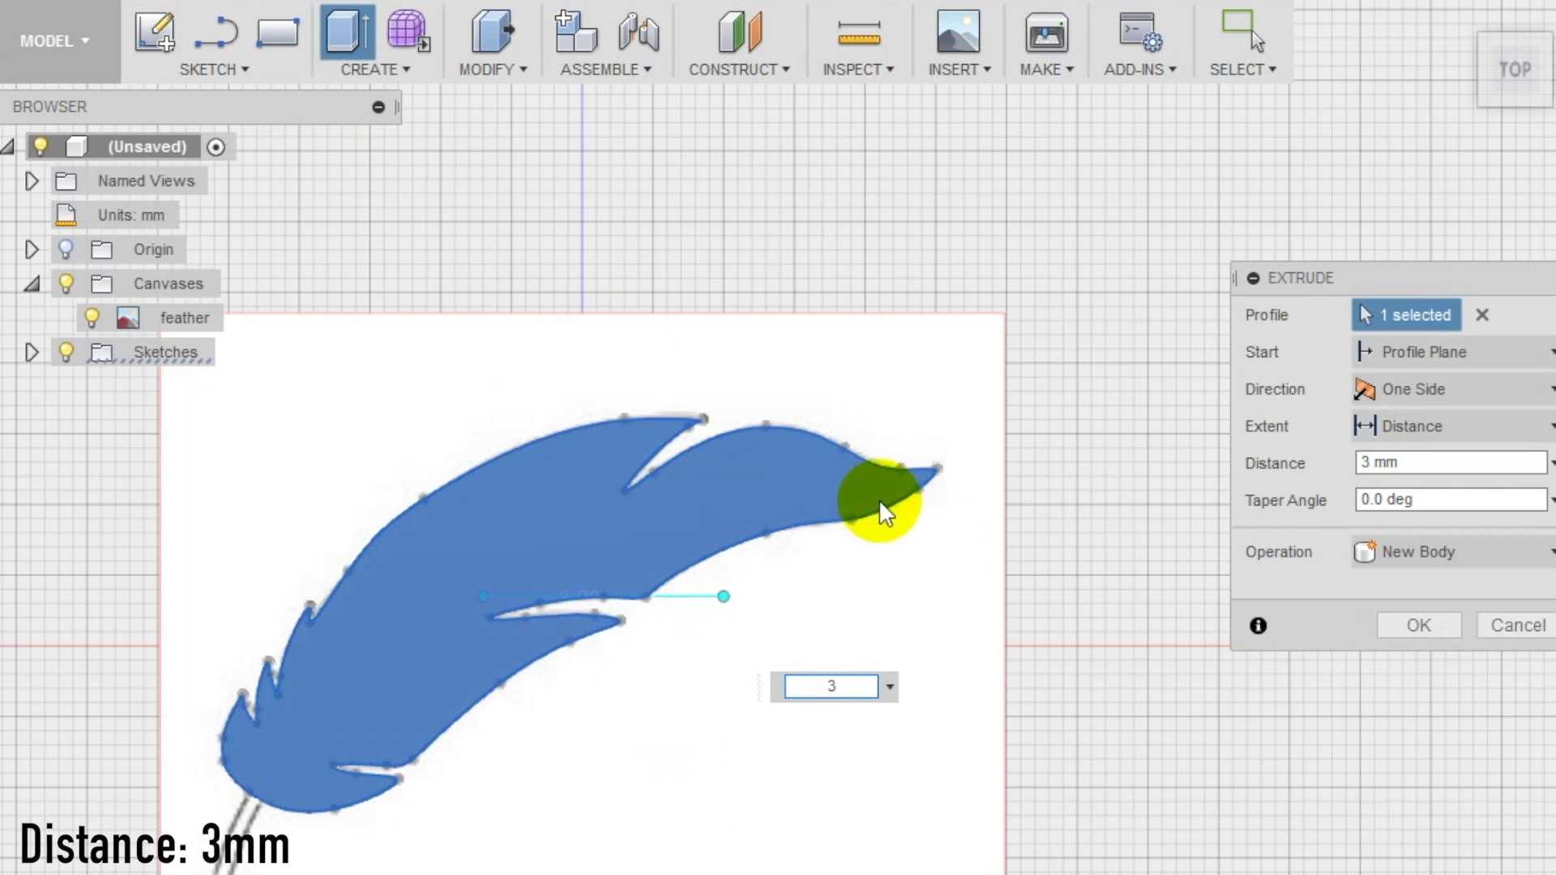
left_click(1414, 626)
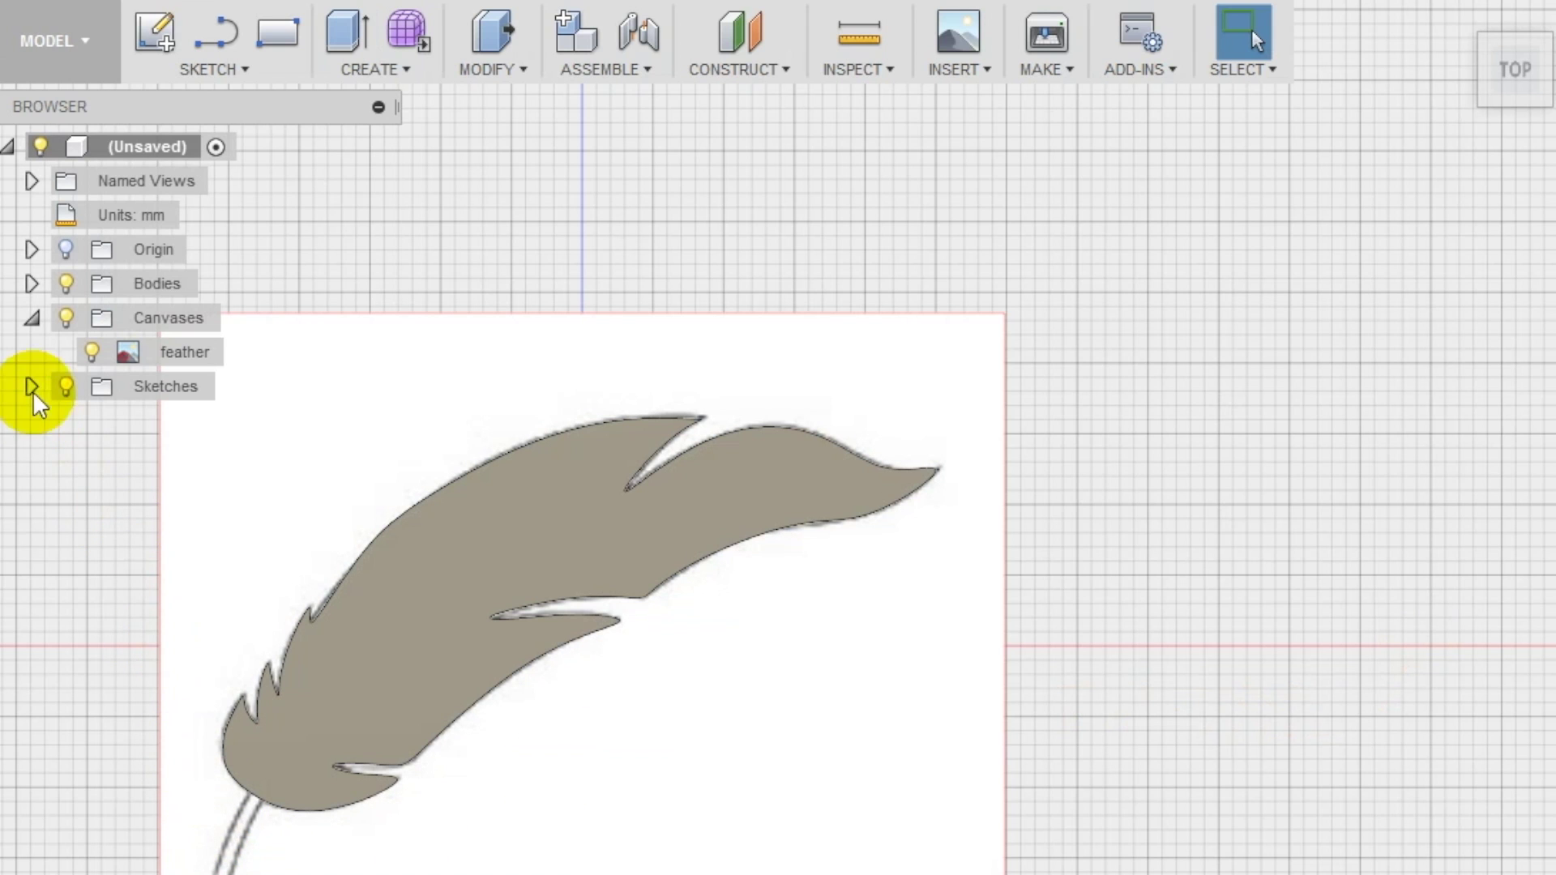
- Hide the design's bodies to expose the feather canvas
left_click(65, 283)
scroll(1063, 580, "down", 2)
scroll(1063, 580, "down", 1)
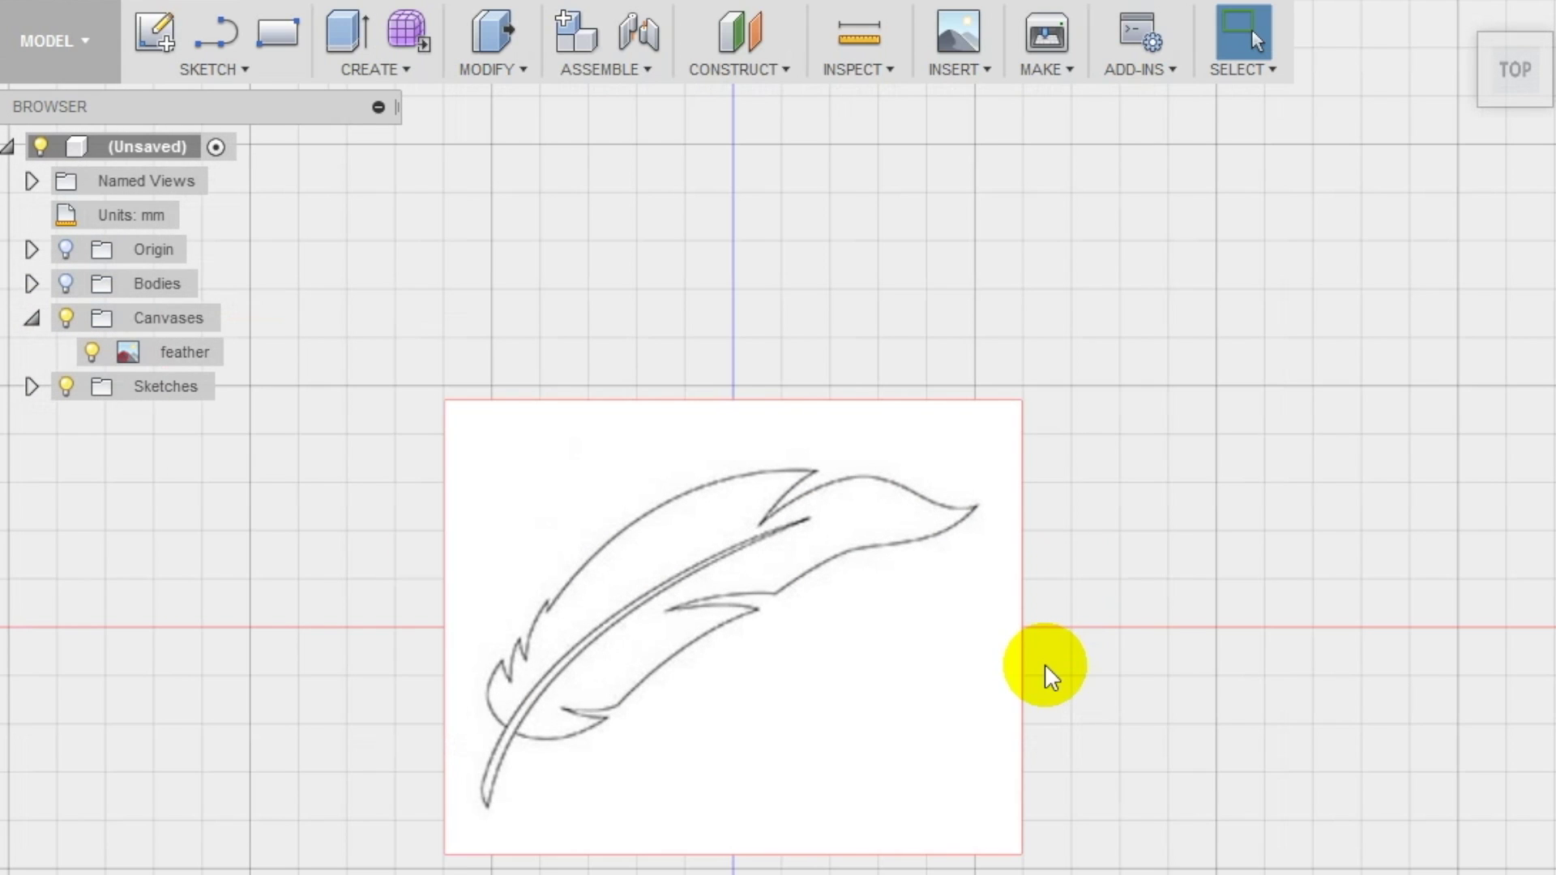
scroll(846, 694, "up", 3)
- Start a new spline on the canvas plane and trace the quill's upper edge from its base to near its thin end
left_click(228, 71)
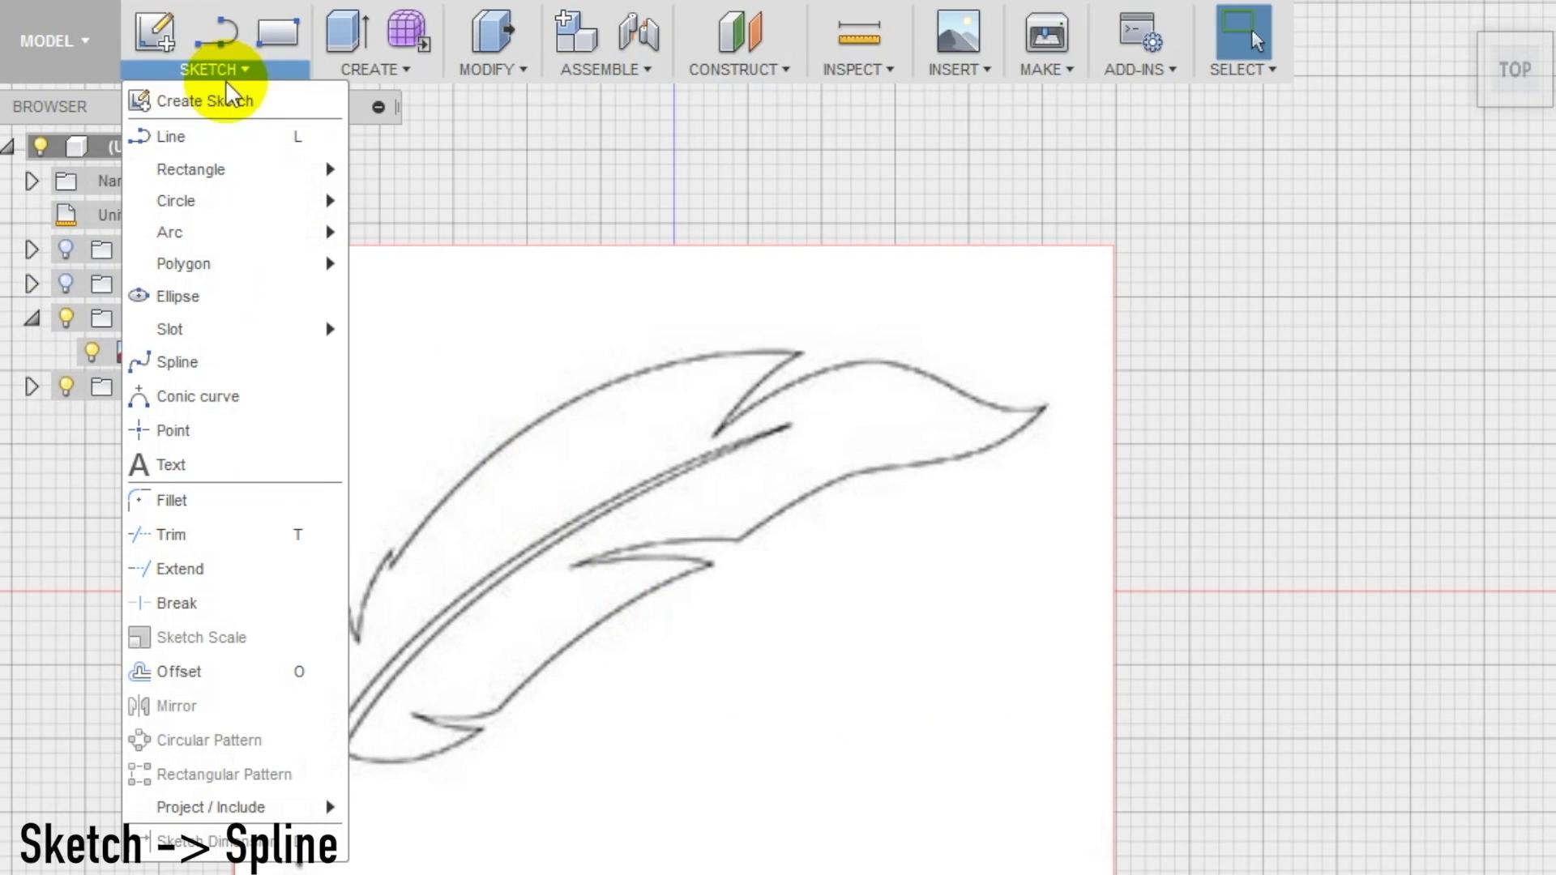
left_click(202, 364)
left_click(733, 673)
scroll(341, 688, "up", 4)
left_click(291, 725)
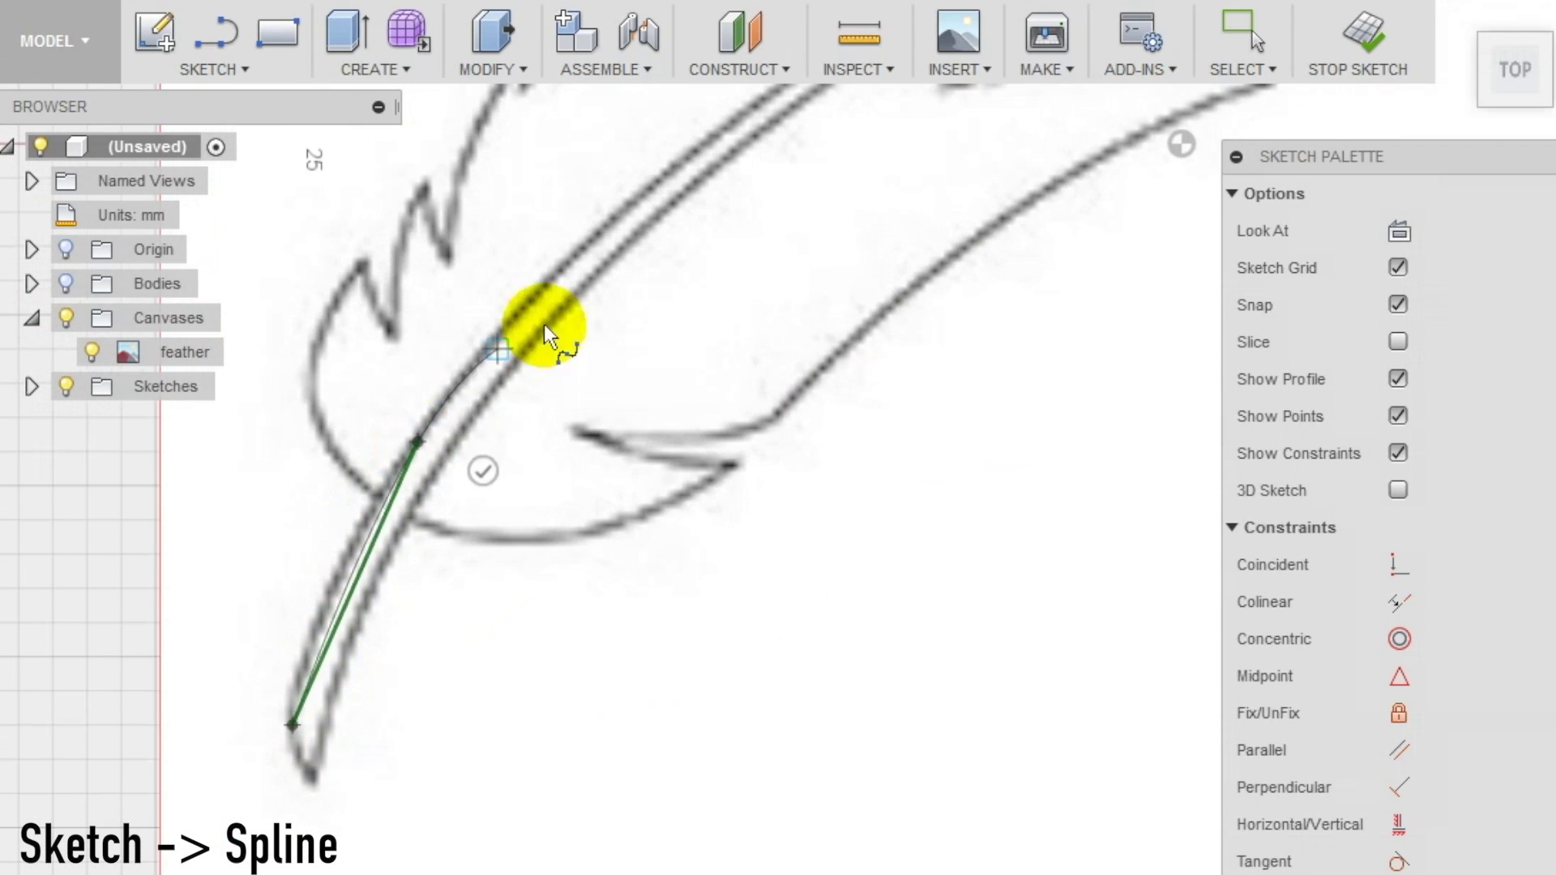
left_click(669, 177)
scroll(595, 290, "down", 3)
scroll(826, 109, "up", 3)
left_click(828, 111)
scroll(750, 169, "down", 3)
scroll(868, 112, "up", 3)
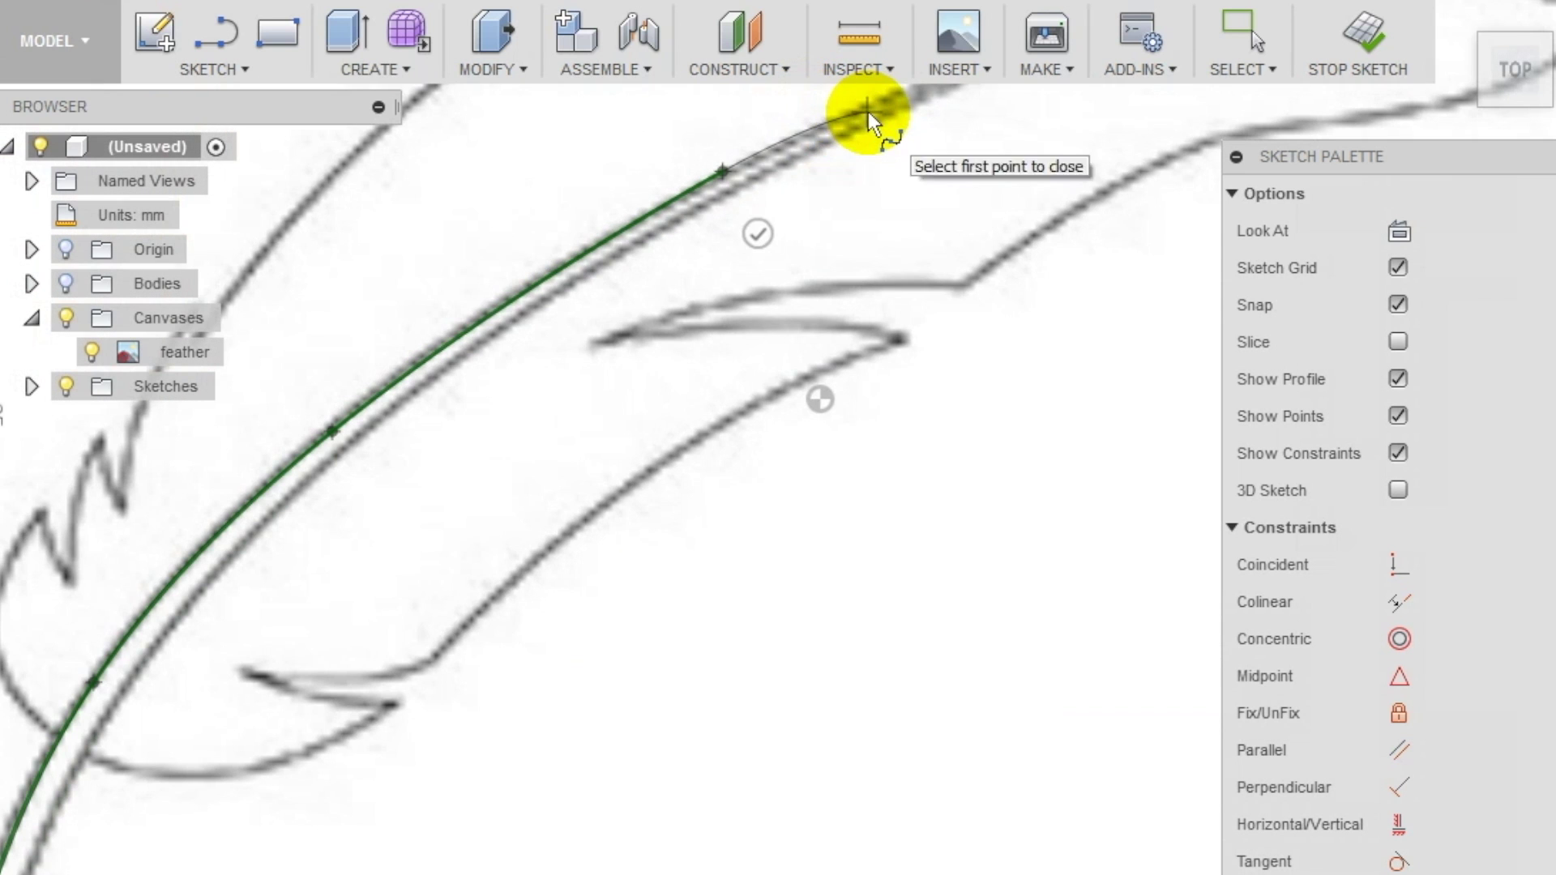
left_click(867, 110)
- Trace the quill's lower edge back to its base, close the spline at its starting point and exit the tool
left_click(788, 171)
left_click(548, 312)
left_click(280, 525)
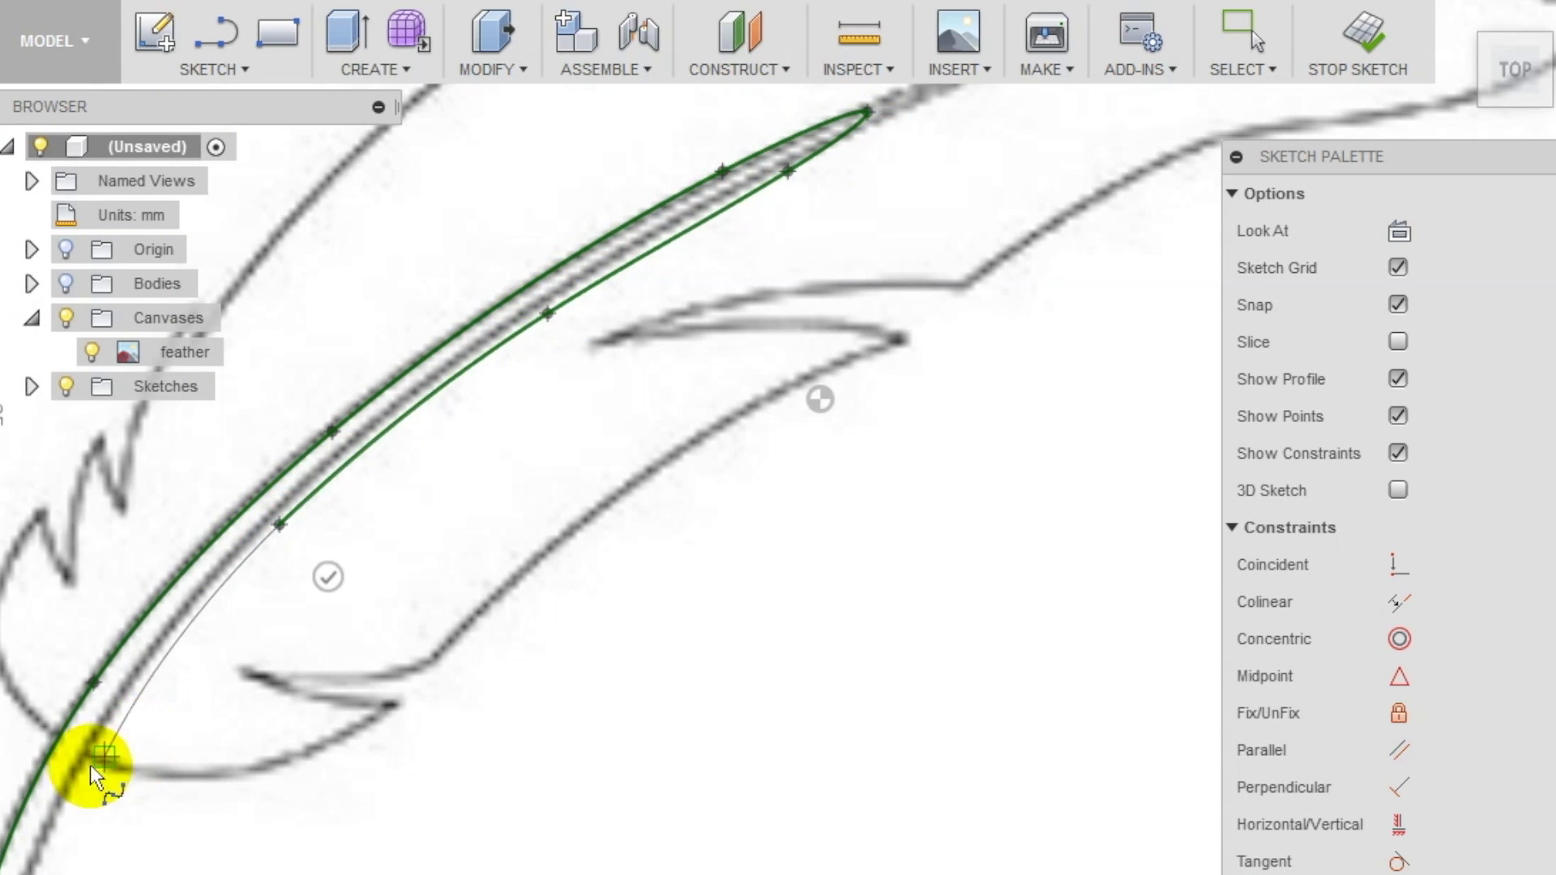
left_click(74, 789)
scroll(69, 790, "down", 3)
scroll(12, 872, "up", 4)
left_click(61, 874)
left_click(8, 872)
scroll(658, 818, "down", 3)
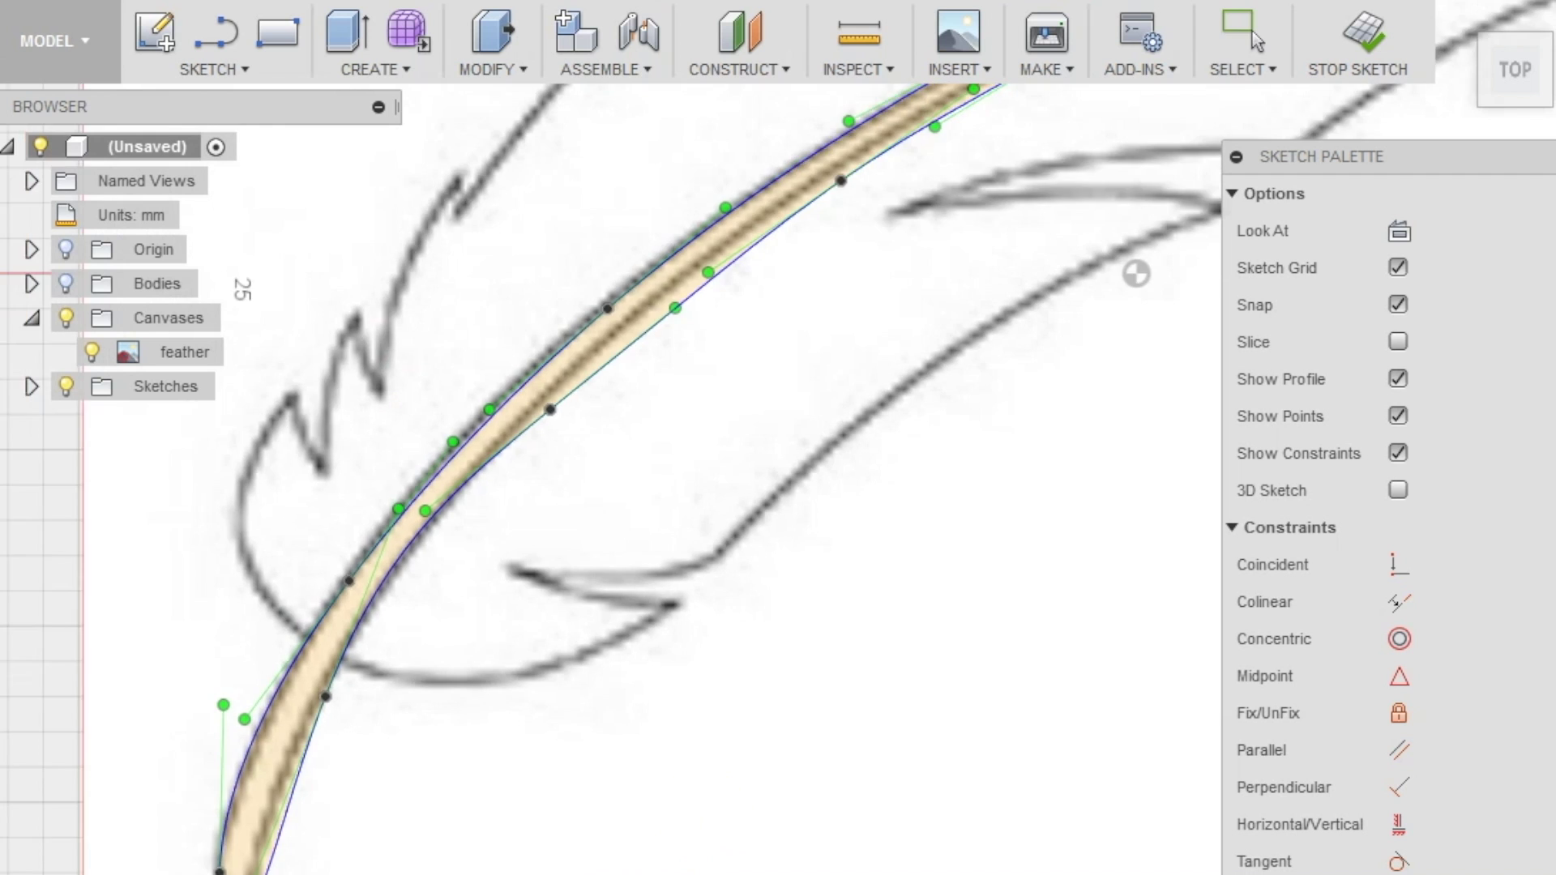
key("Escape")
- Adjust the spline's points and tangent handle at the quill's base to follow the drawing
scroll(300, 874, "up", 4)
left_click_drag(252, 851, 220, 817)
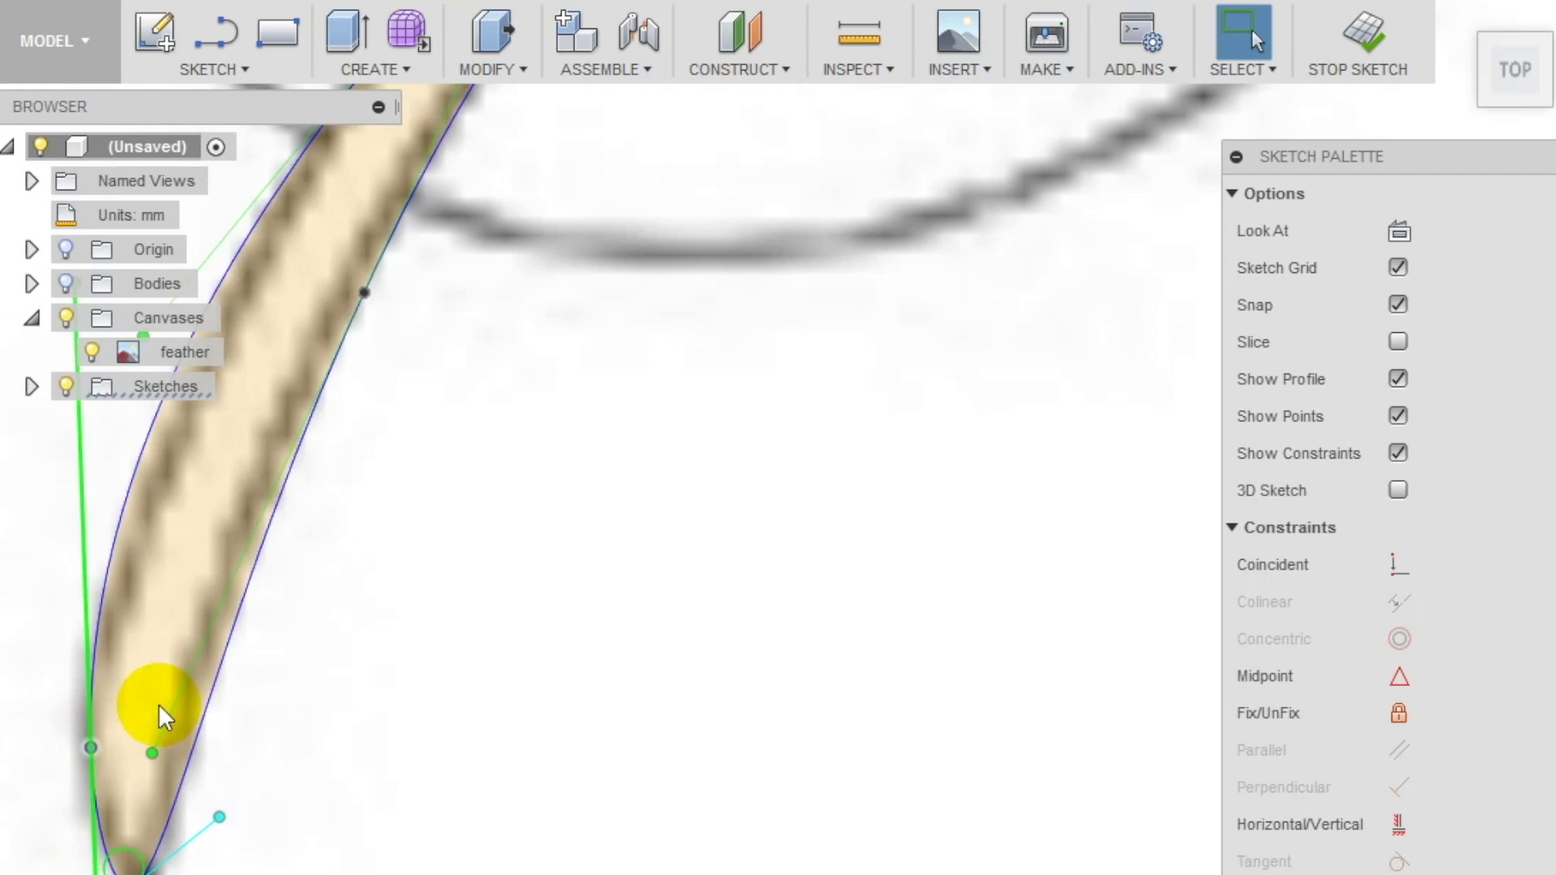
scroll(158, 703, "down", 3)
left_click_drag(126, 457, 136, 566)
scroll(430, 567, "down", 2)
scroll(608, 246, "up", 2)
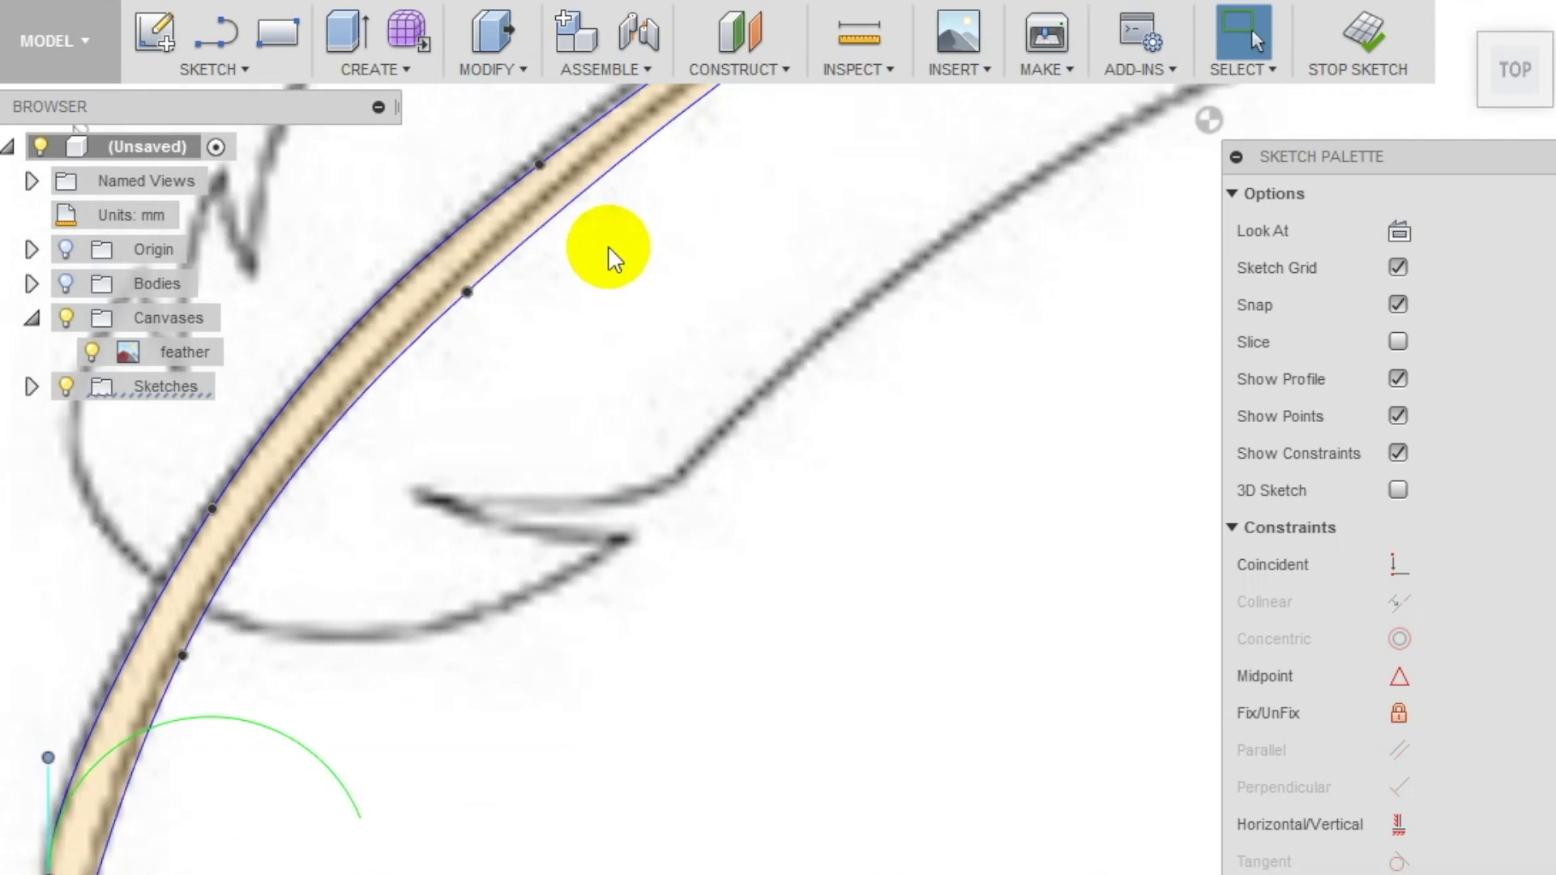
- Adjust the spline points along the quill's lower edge so the curve follows the canvas drawing closely
scroll(608, 245, "up", 2)
middle_click_drag(504, 118, 494, 245)
left_click_drag(493, 248, 528, 192)
left_click_drag(375, 445, 444, 376)
scroll(530, 567, "down", 4)
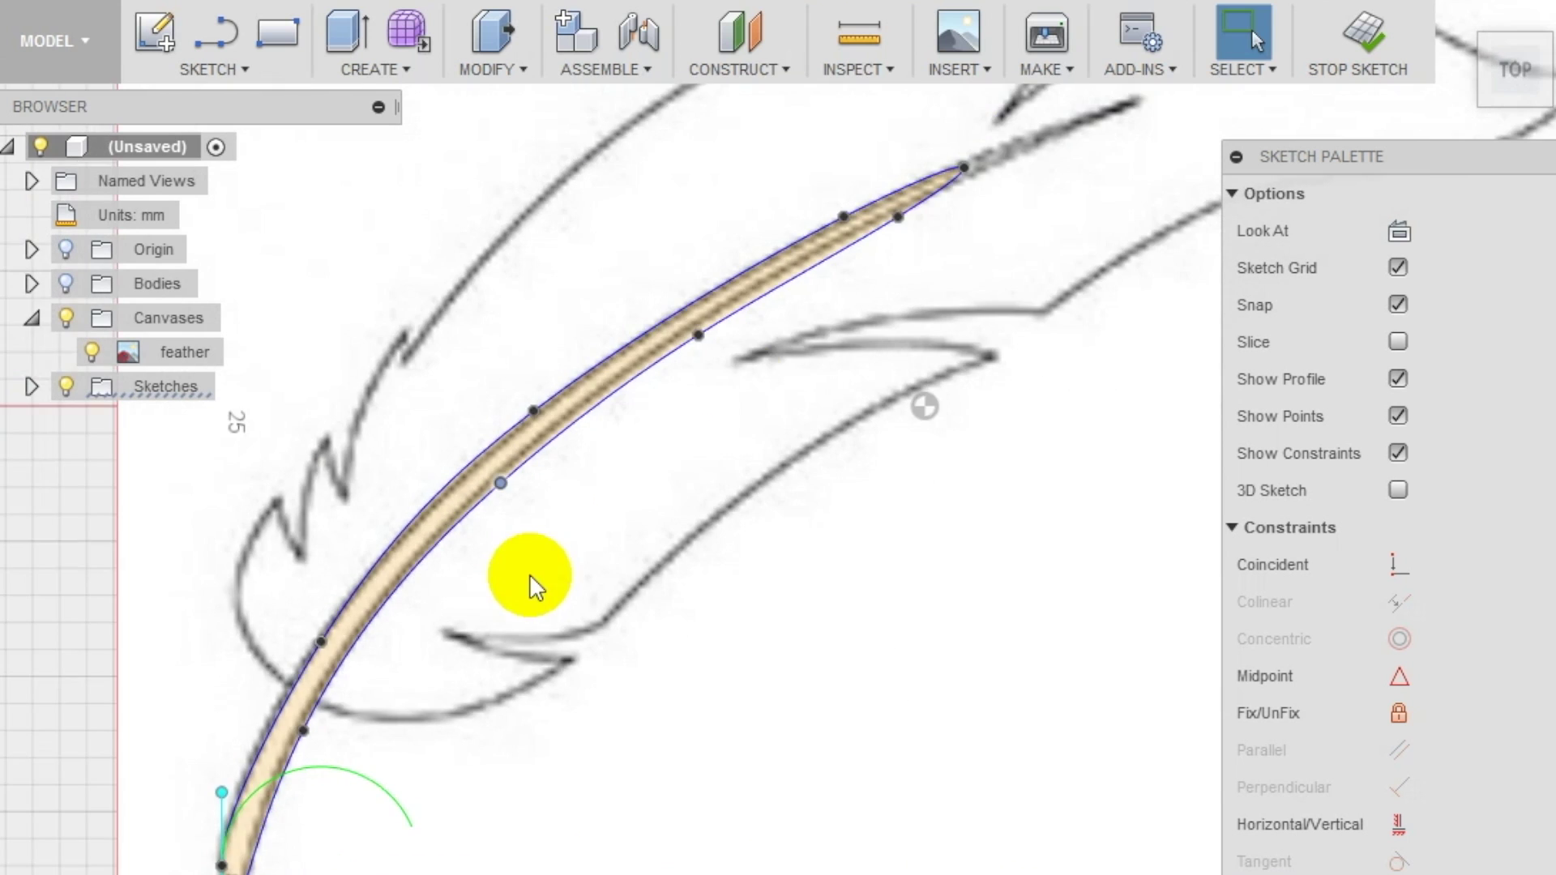
- Show the bodies again and start an Extrude with the whole quill profile selected
scroll(636, 373, "down", 5)
left_click(66, 283)
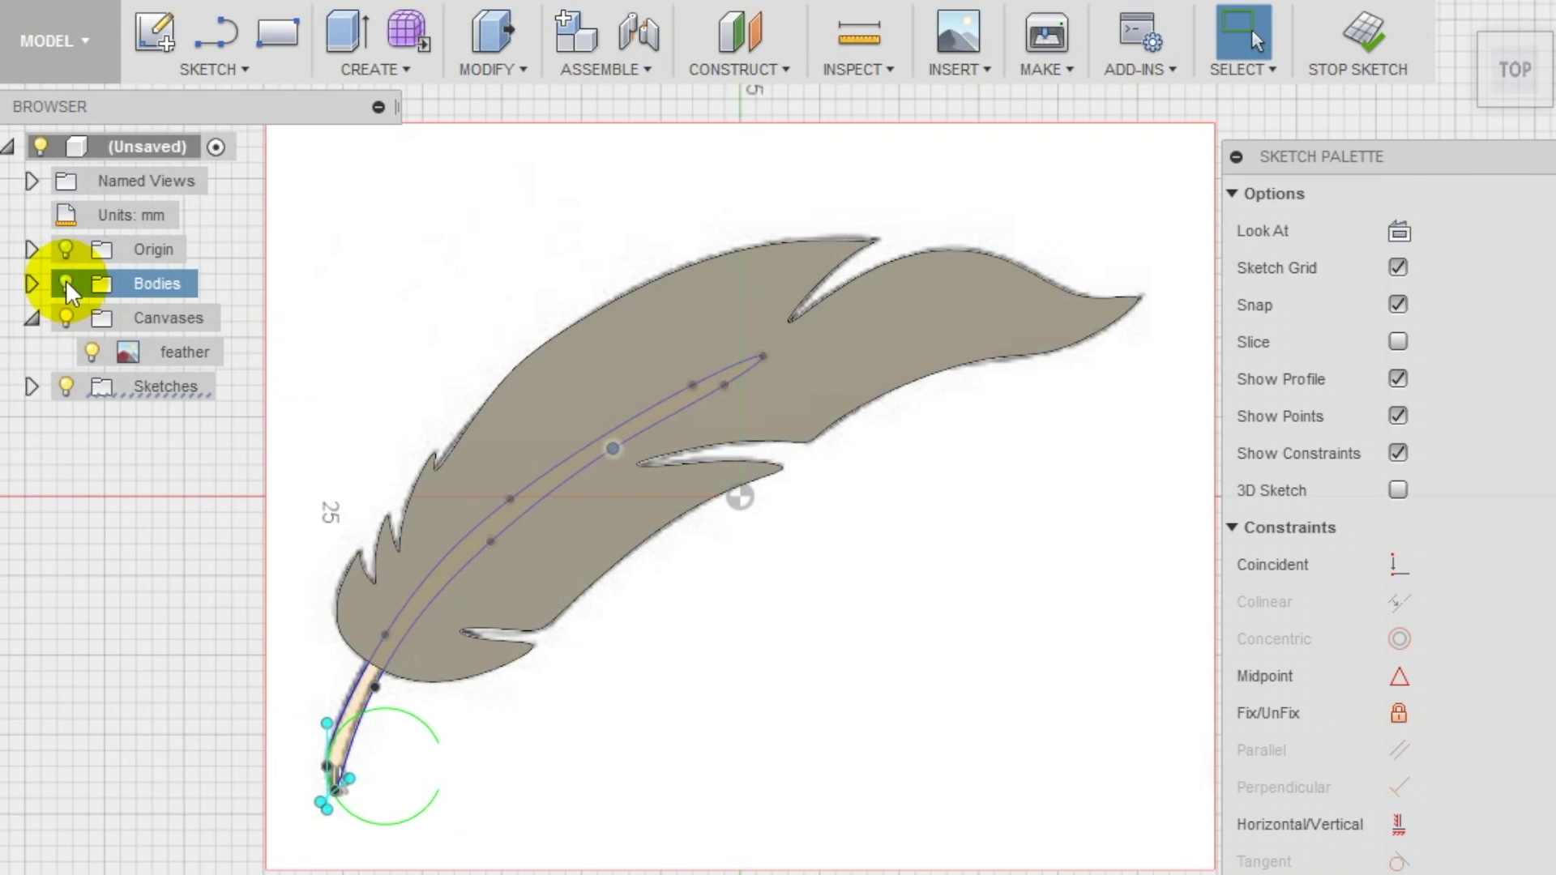
left_click(376, 69)
left_click(376, 134)
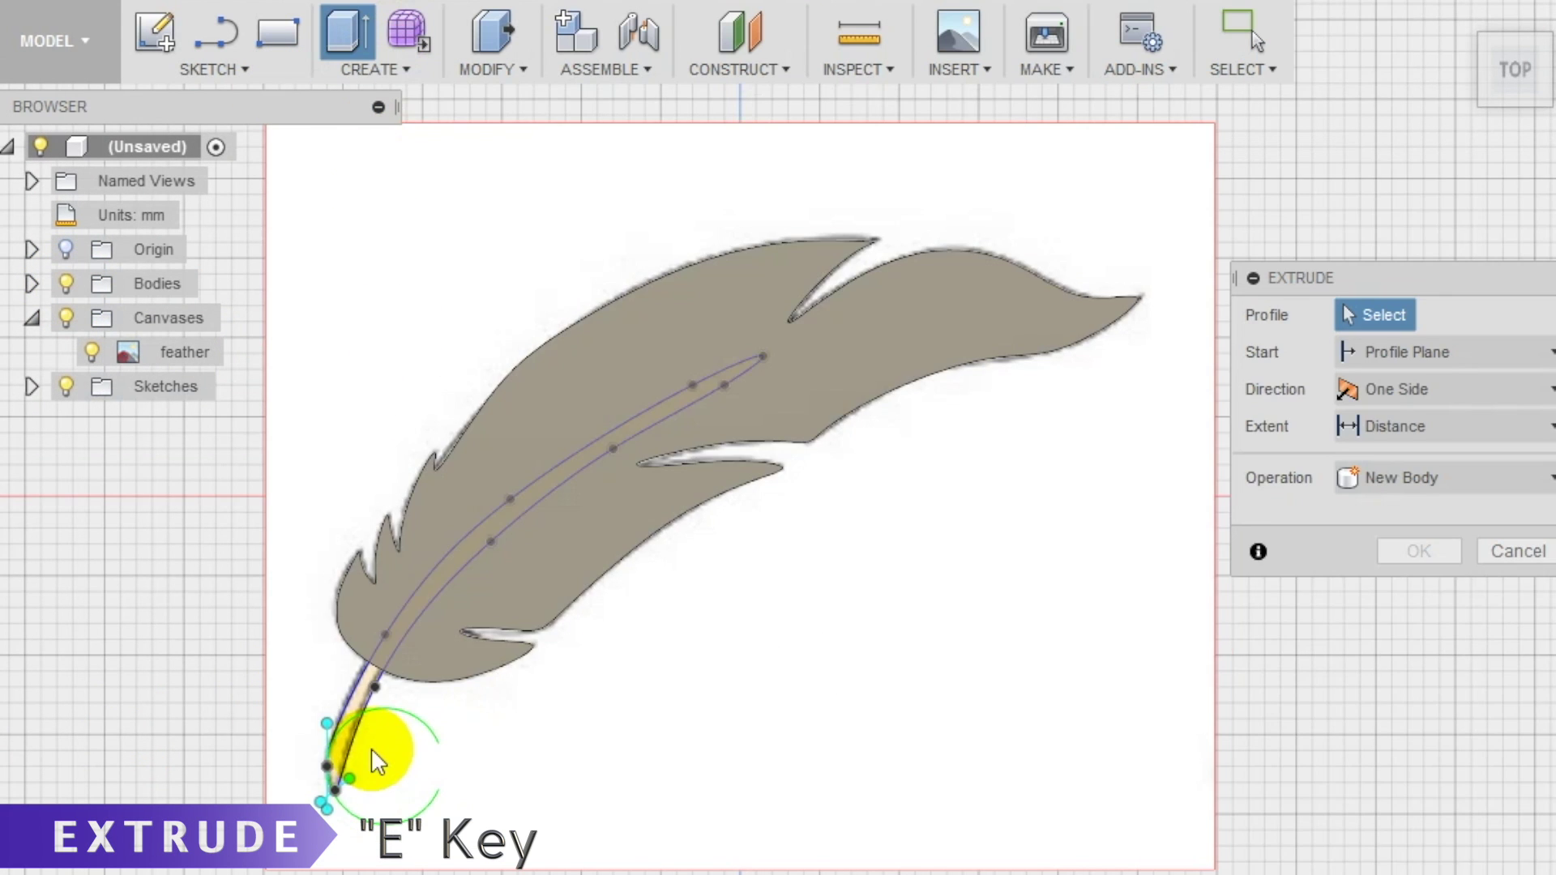
scroll(357, 705, "up", 2)
left_click(346, 634)
scroll(535, 619, "up", 3)
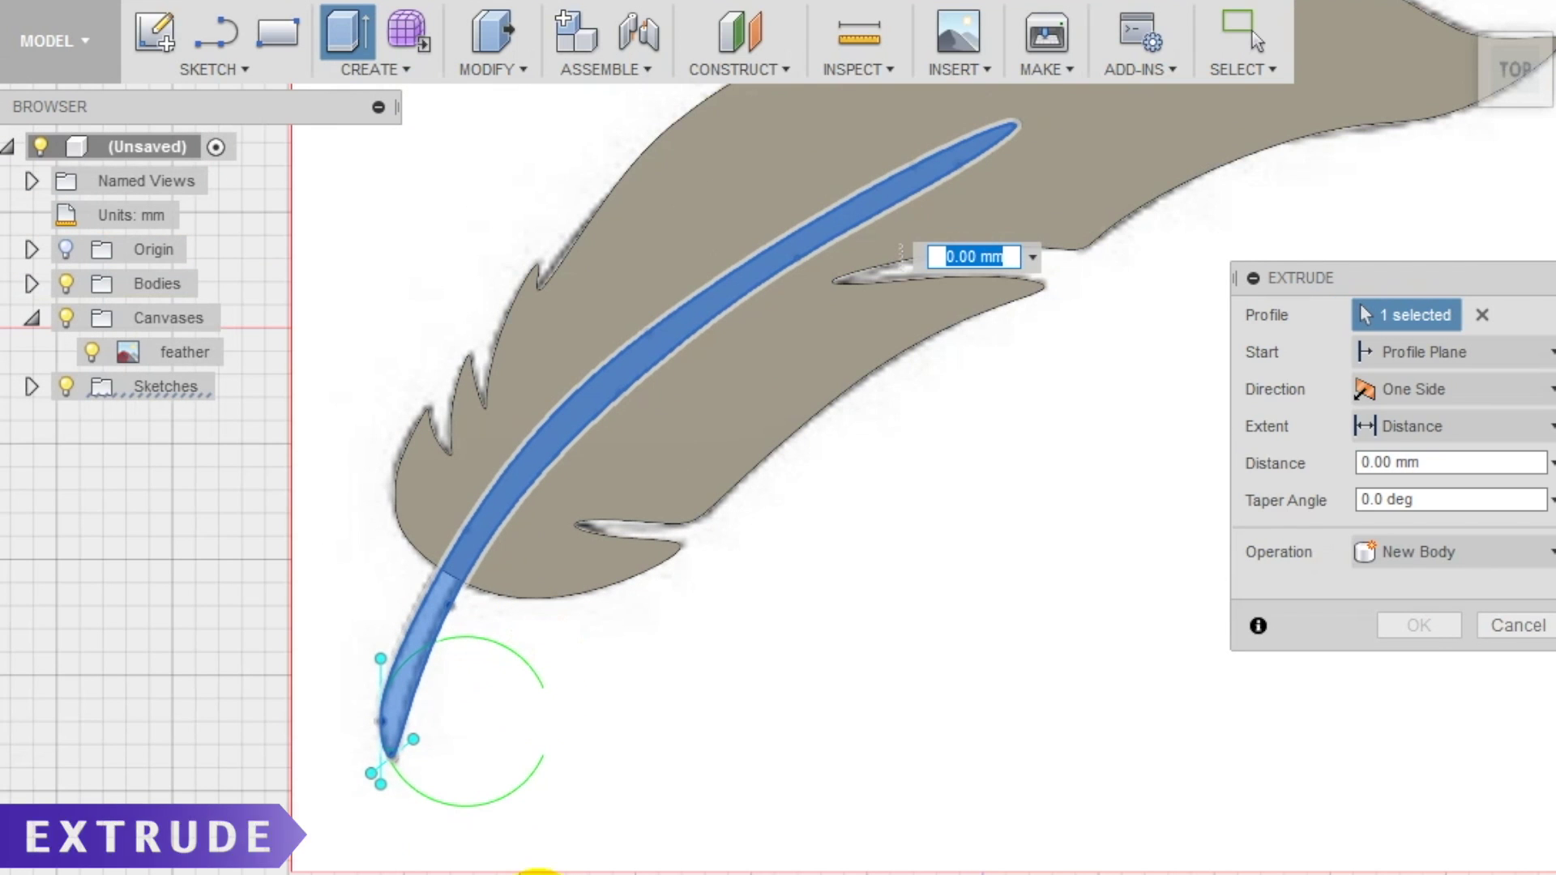
- Extrude the quill profile in two directions, 4 mm upward and 1 mm downward
middle_click_drag(791, 840, 601, 675, "shift")
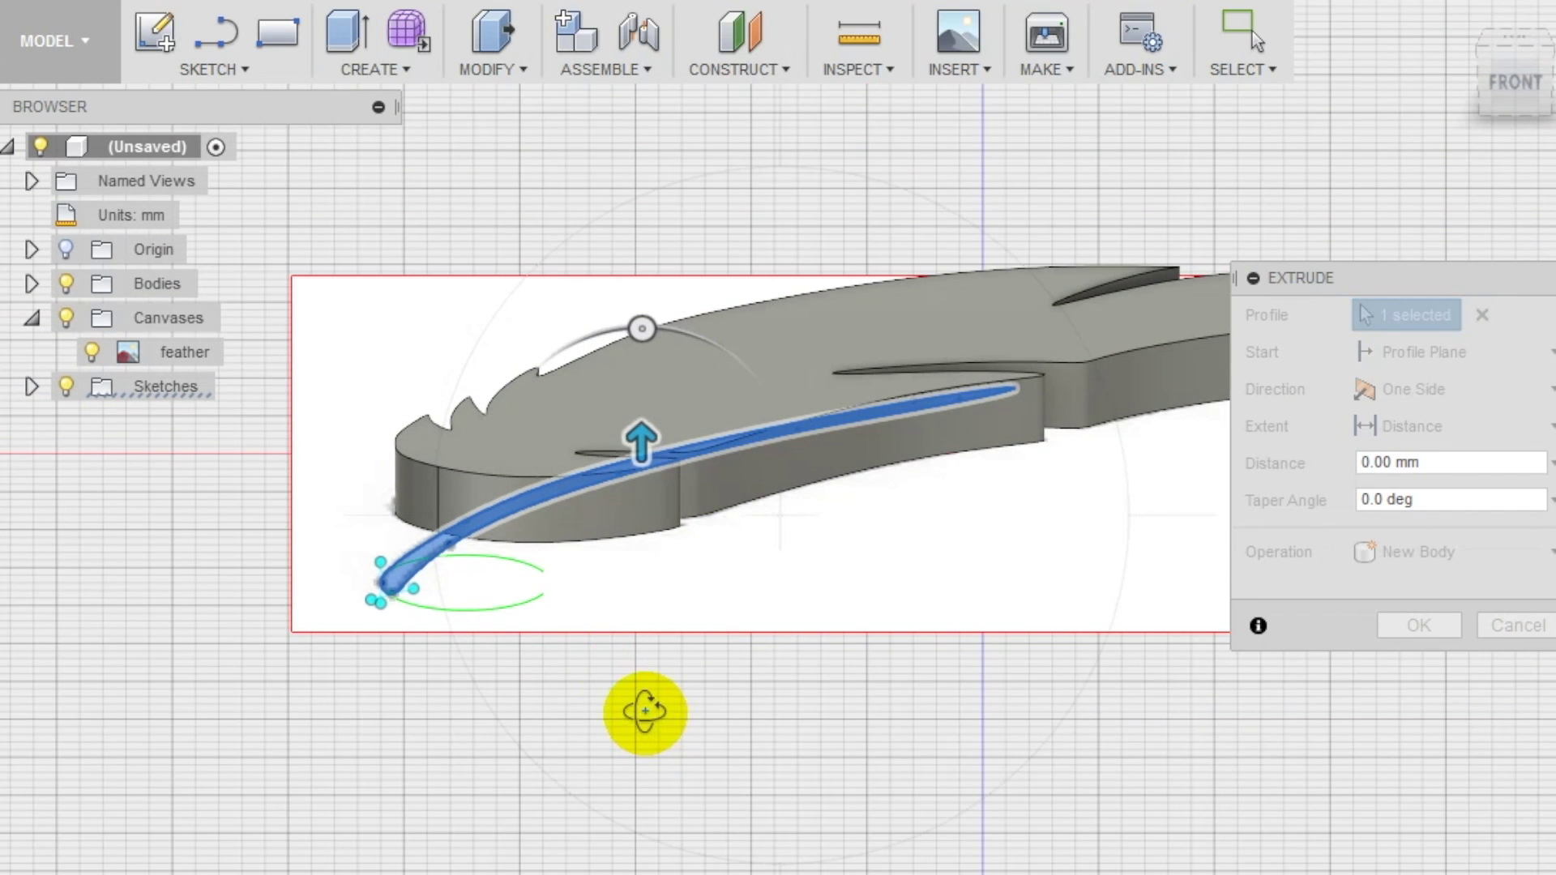
left_click(1397, 396)
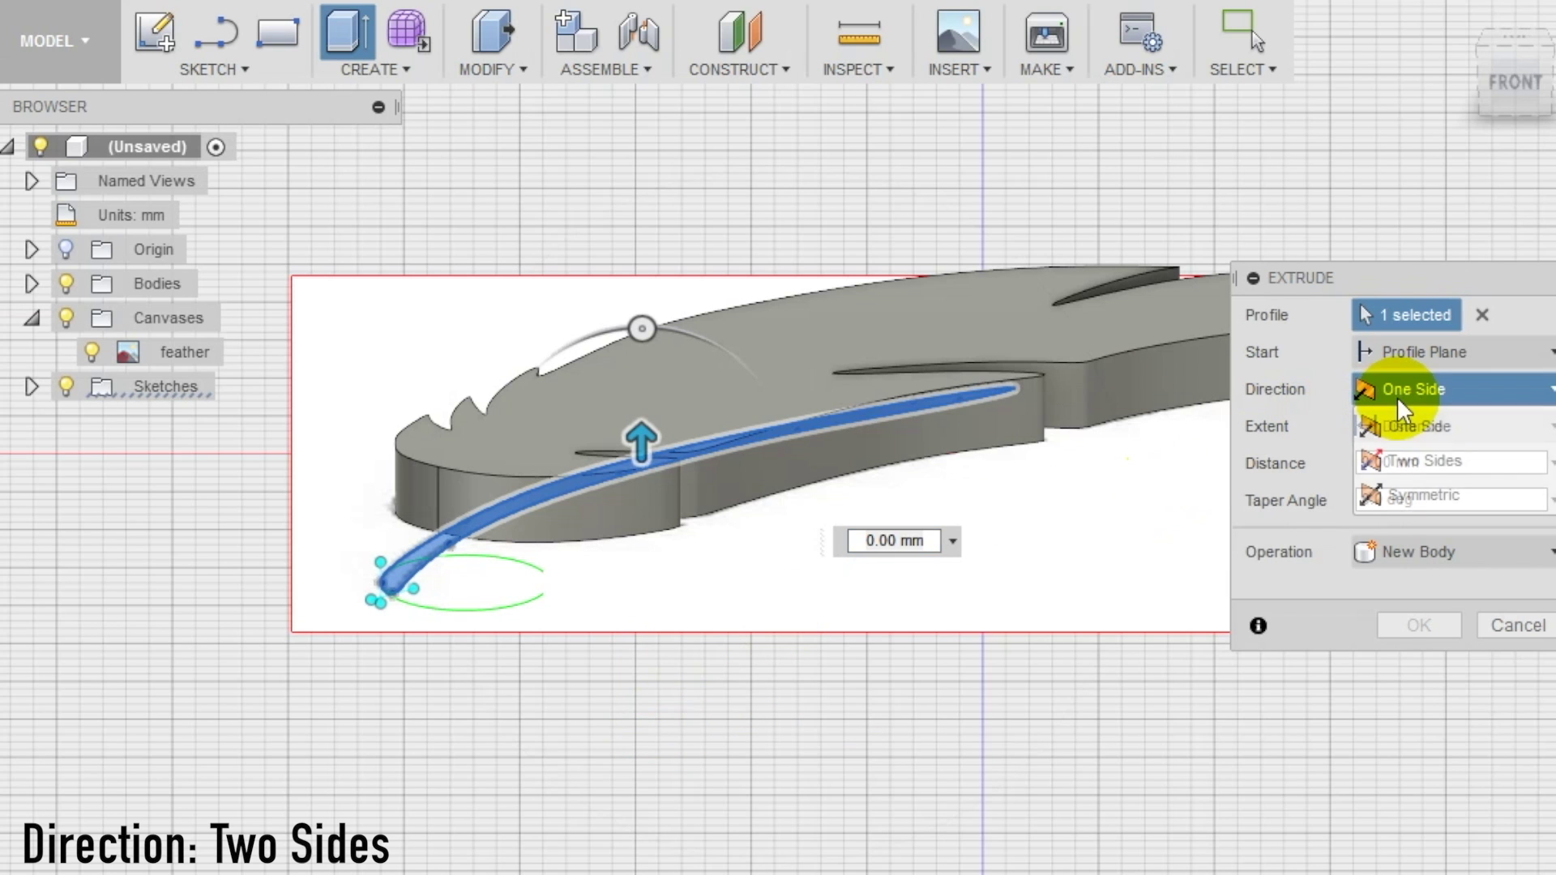
left_click(1404, 452)
left_click_drag(656, 498, 646, 515)
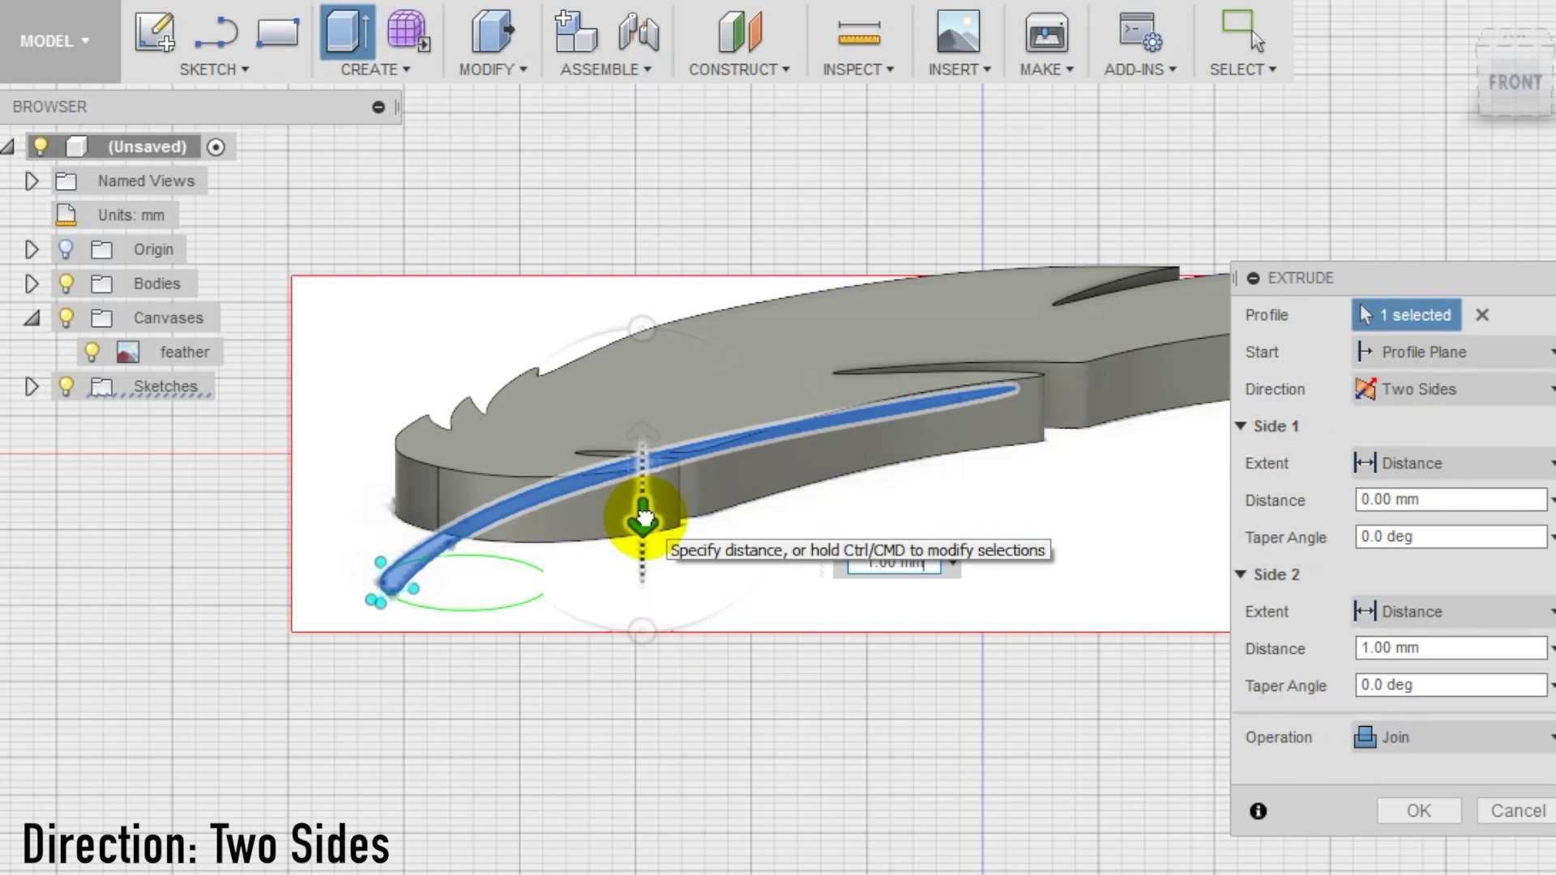
left_click_drag(658, 423, 637, 347)
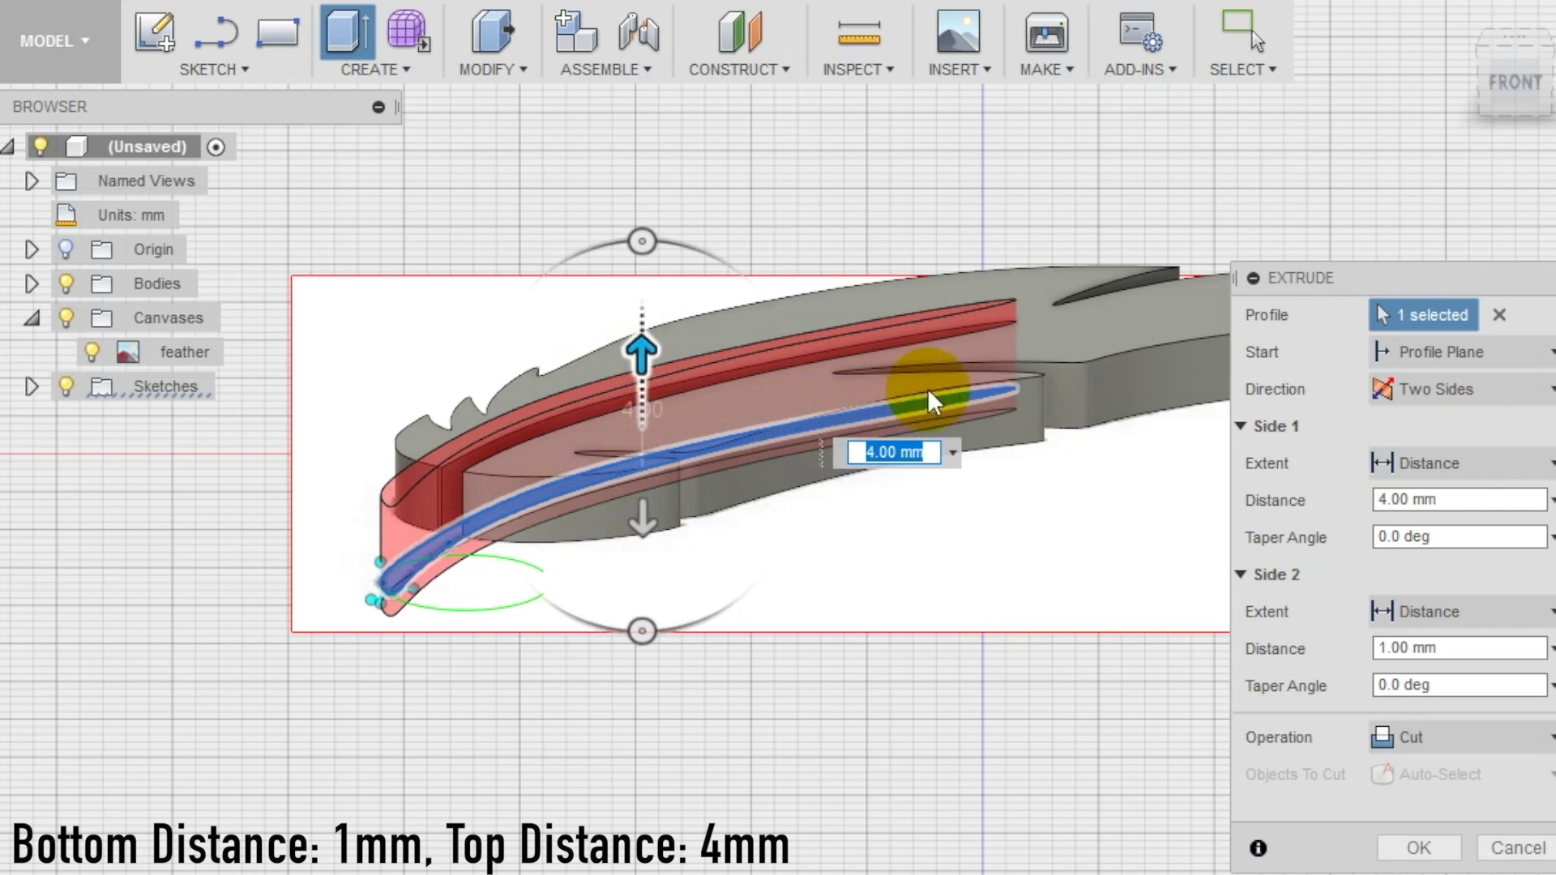
- Join the quill extrusion to the feather body, finish it and hide the canvases
left_click(1435, 737)
left_click(1426, 771)
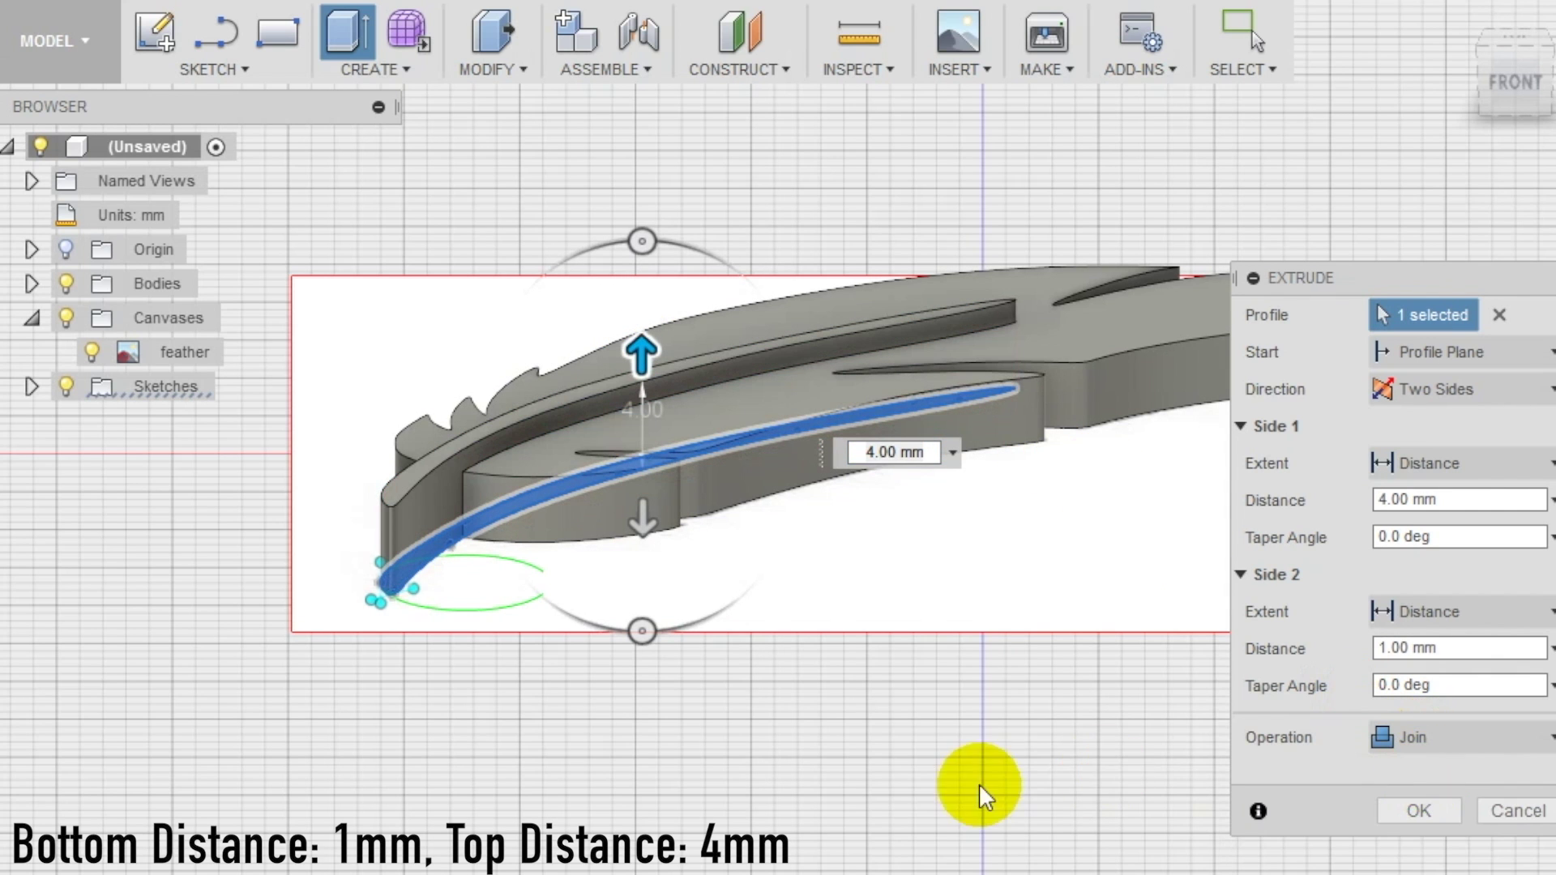
left_click(1419, 810)
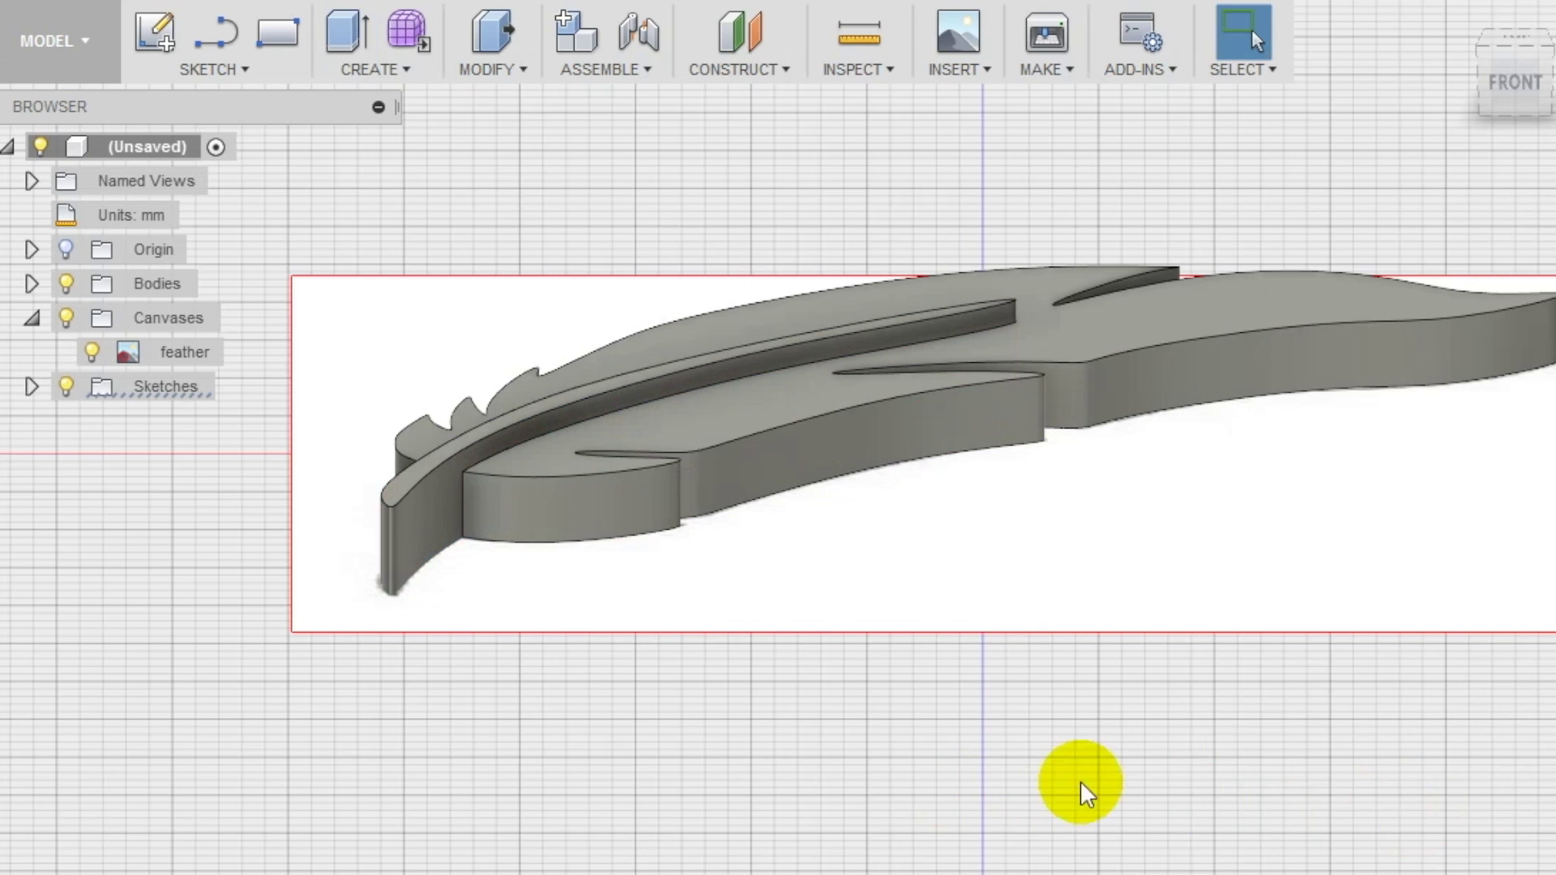
left_click(66, 317)
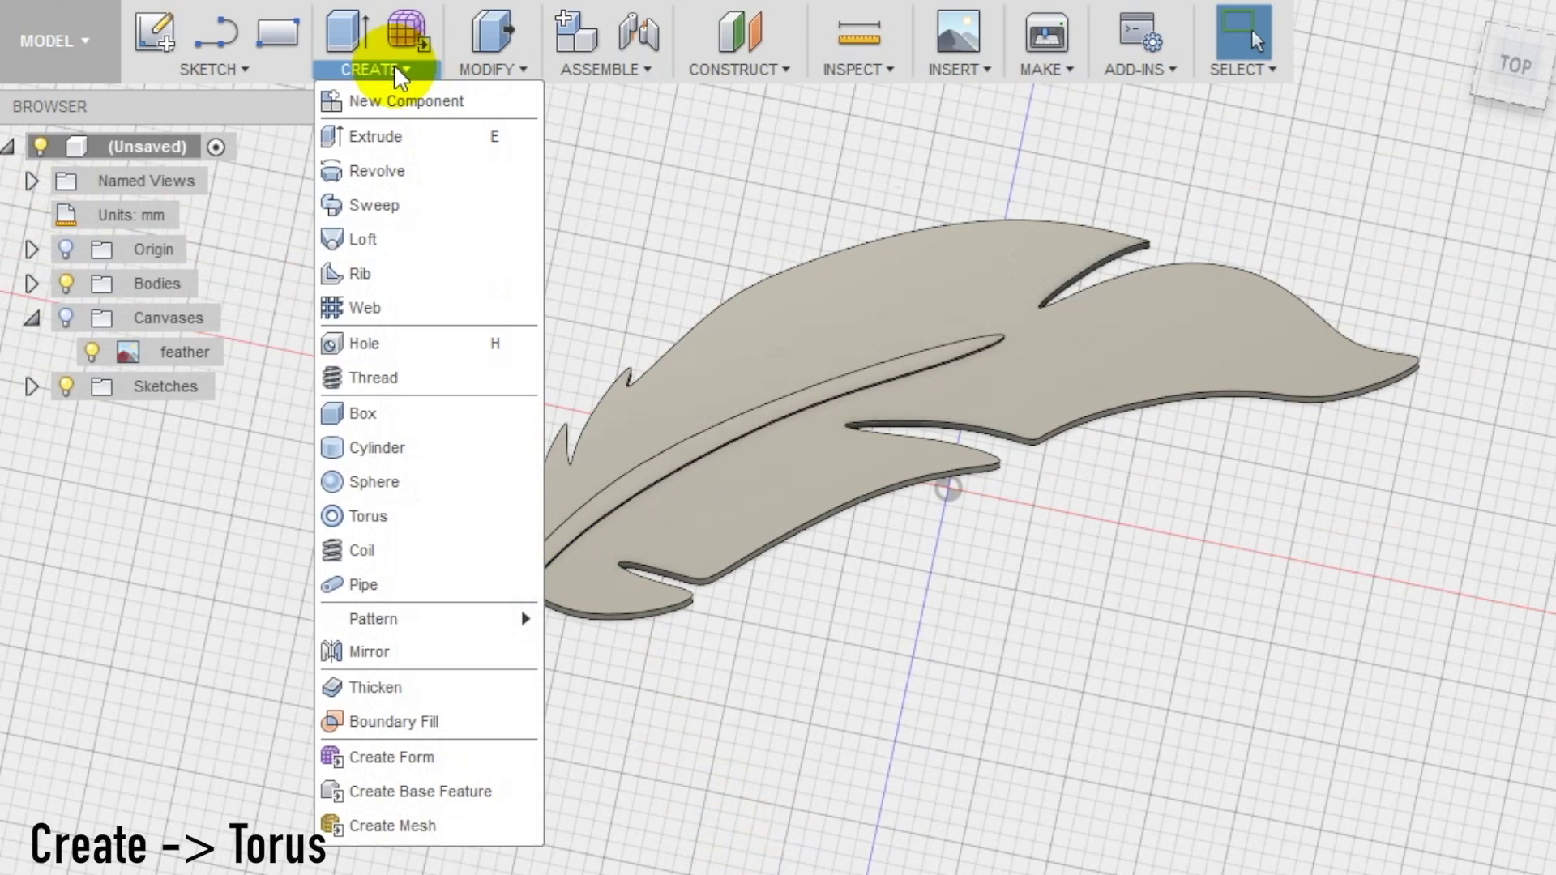
- Create a torus on the horizontal plane, centred next to the quill's base end, with a 7 mm diameter
left_click(357, 518)
left_click(1512, 68)
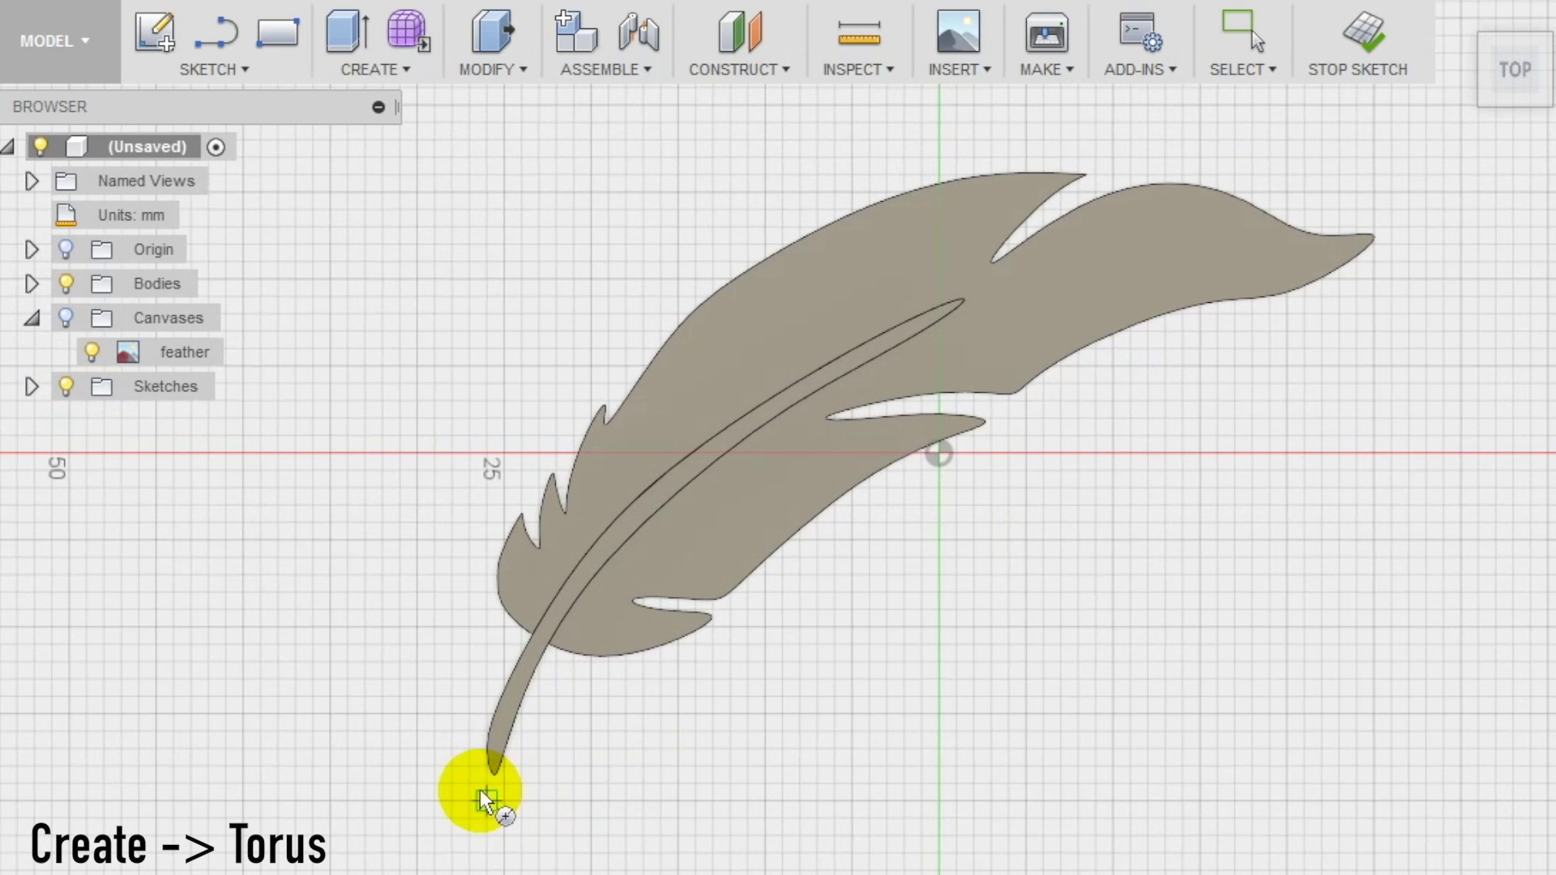
left_click(471, 784)
type("7")
key("Return")
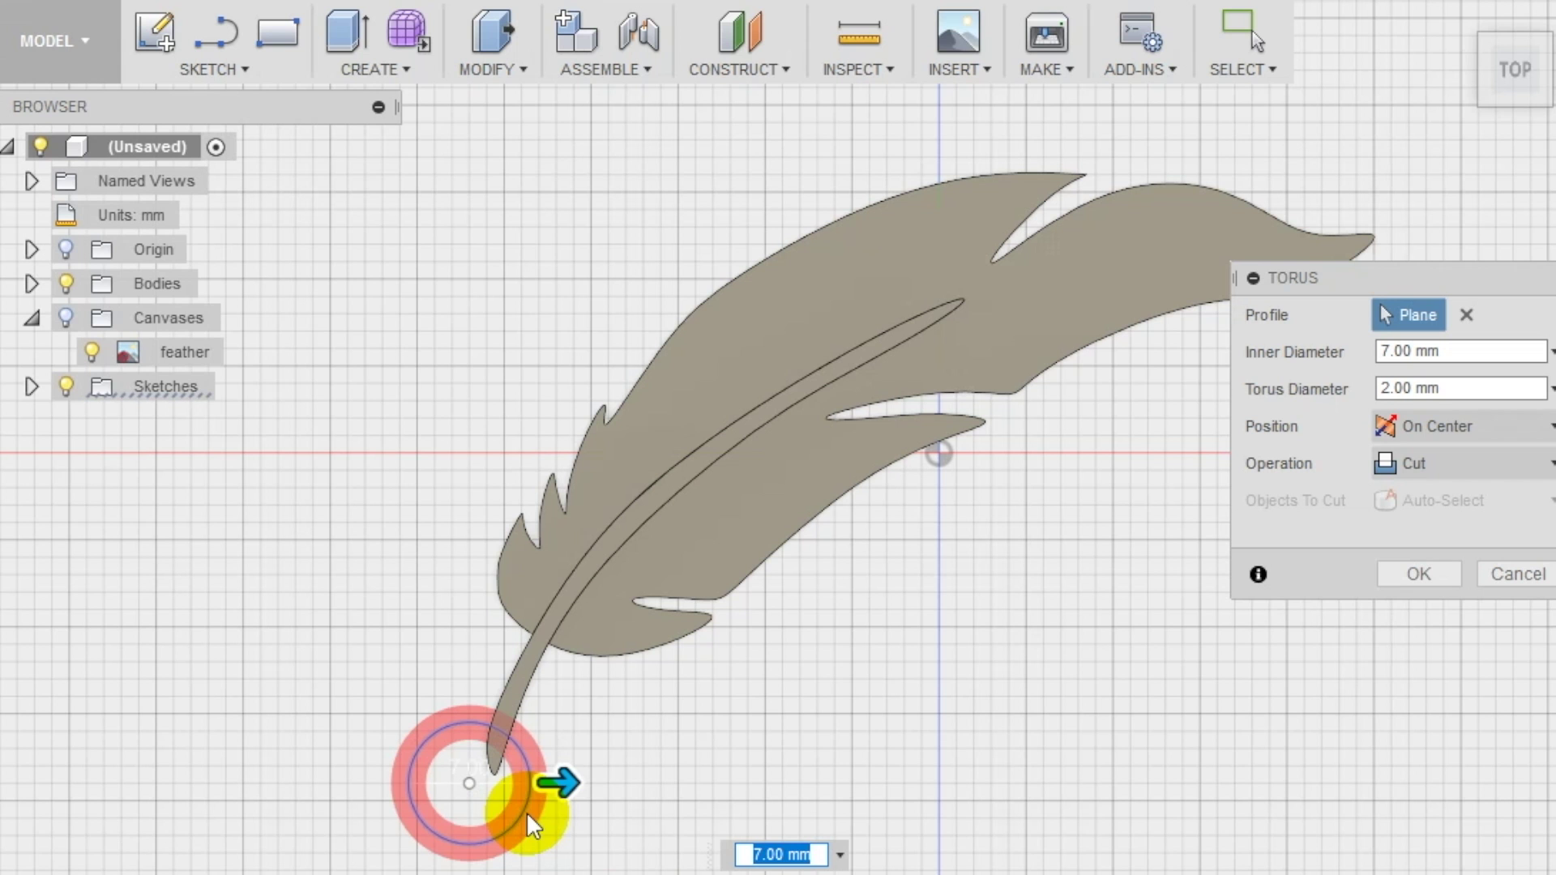
- Make the torus a new body with a 1.5 mm torus diameter and a 5 mm inner diameter
left_click(1458, 463)
left_click(1441, 603)
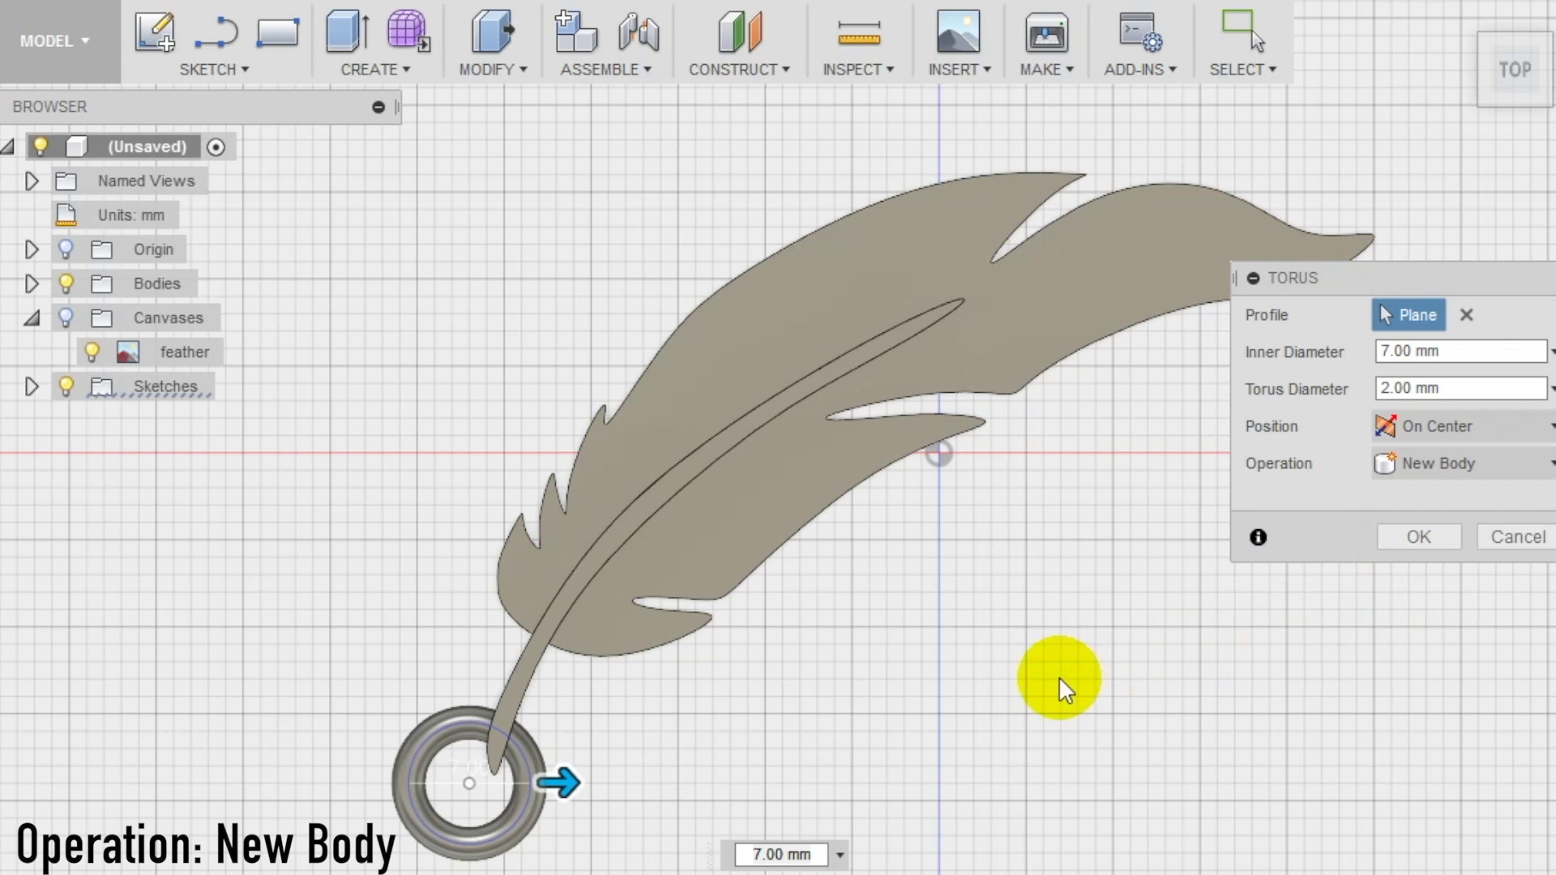
left_click(1297, 393)
type("1.5")
key("shift+Tab")
type("5")
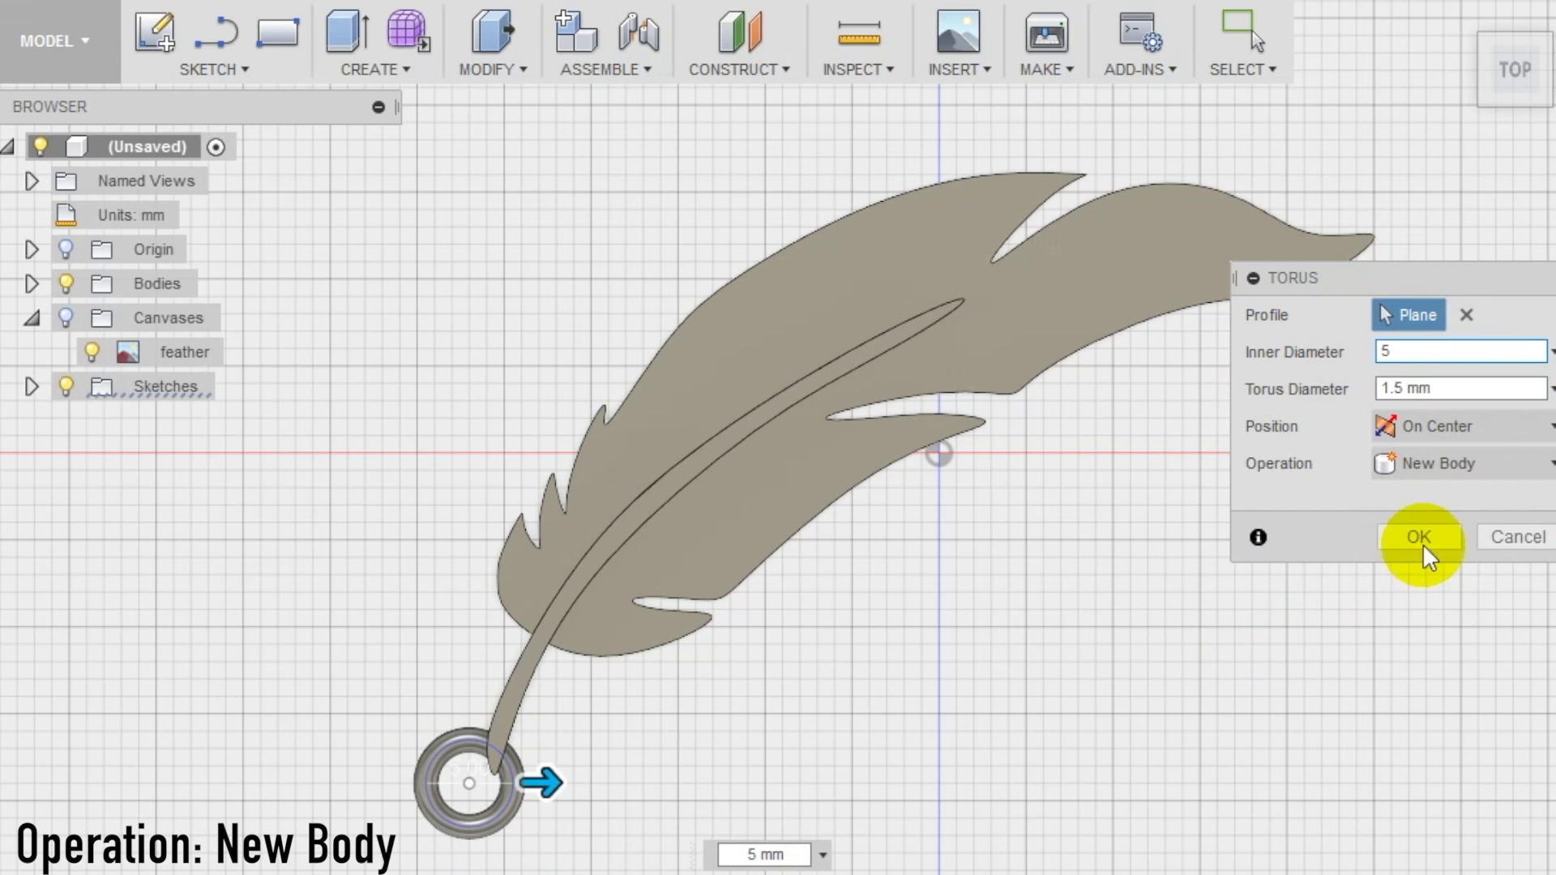
left_click(1419, 537)
- Raise the torus body and shift it so the ring passes through the base end of the quill
middle_click_drag(703, 861, 541, 577, "shift")
left_click(415, 578)
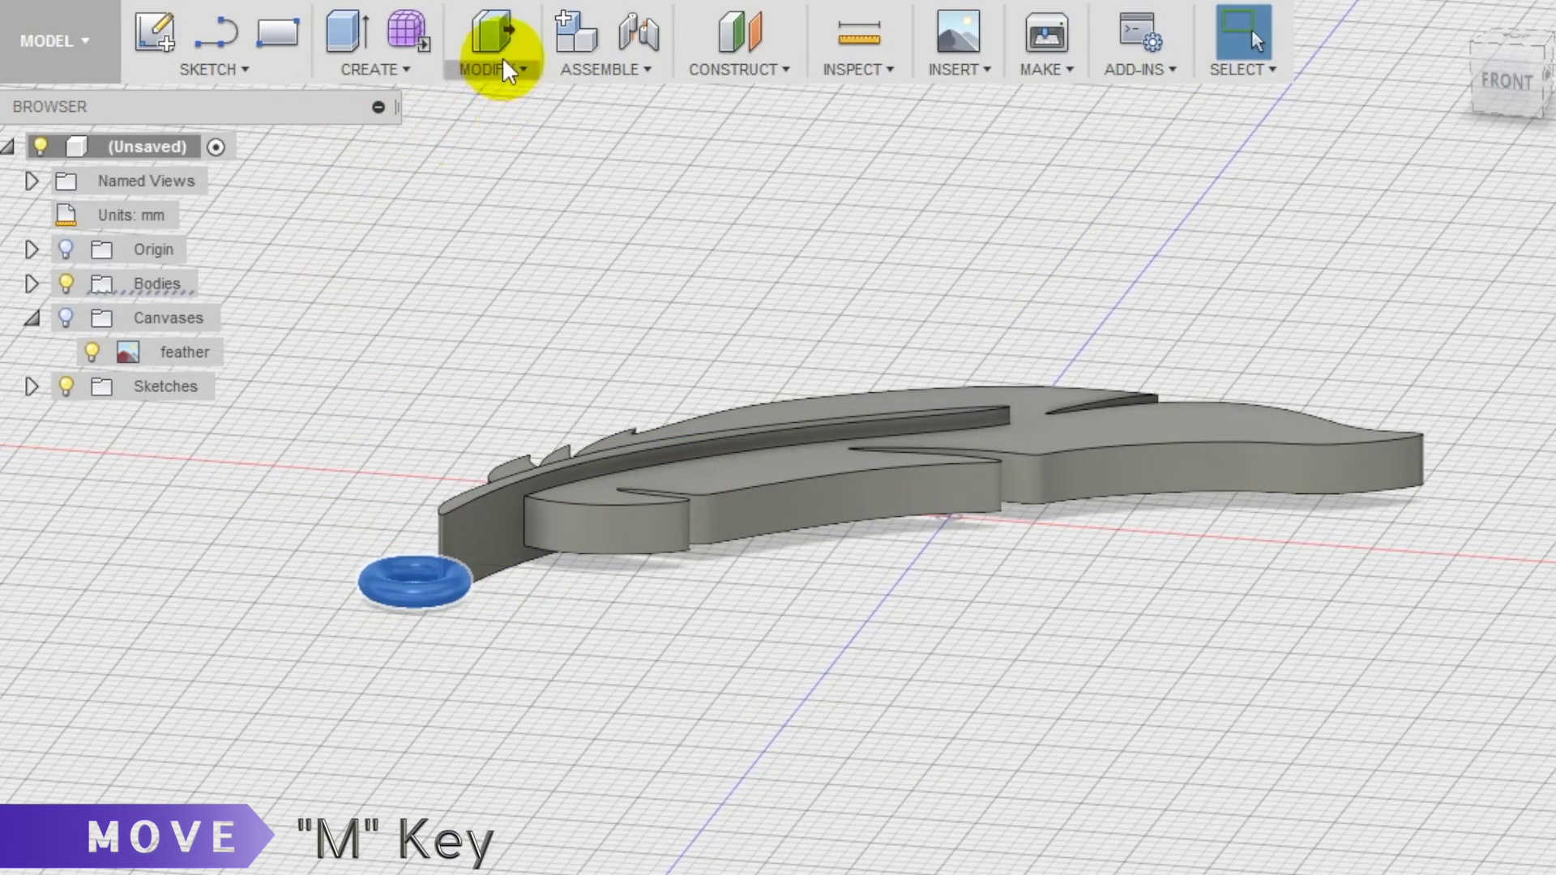
left_click(485, 71)
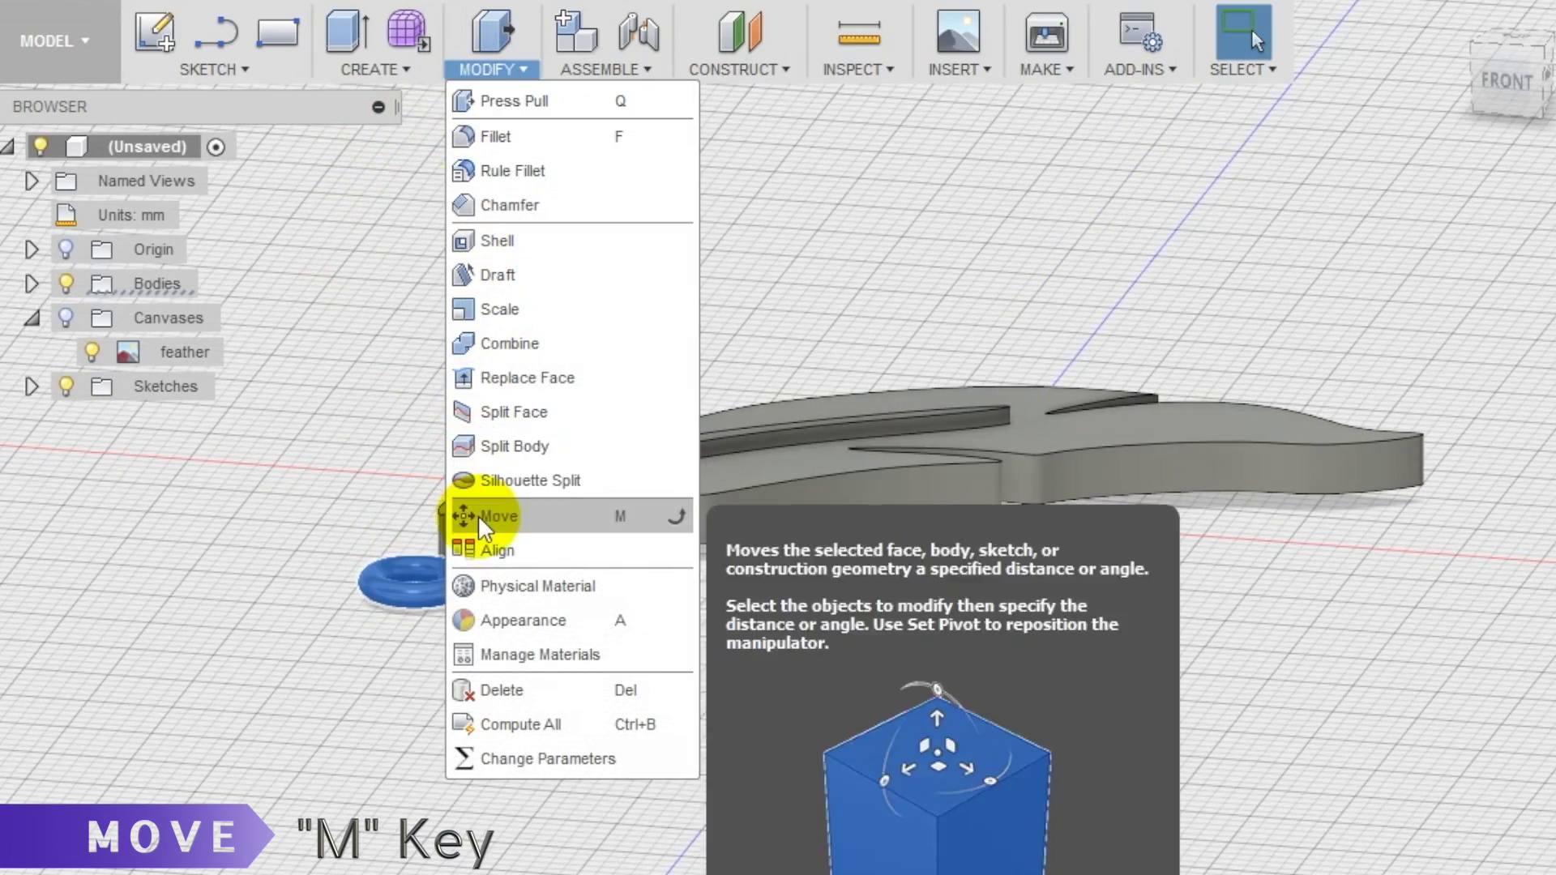
left_click(478, 515)
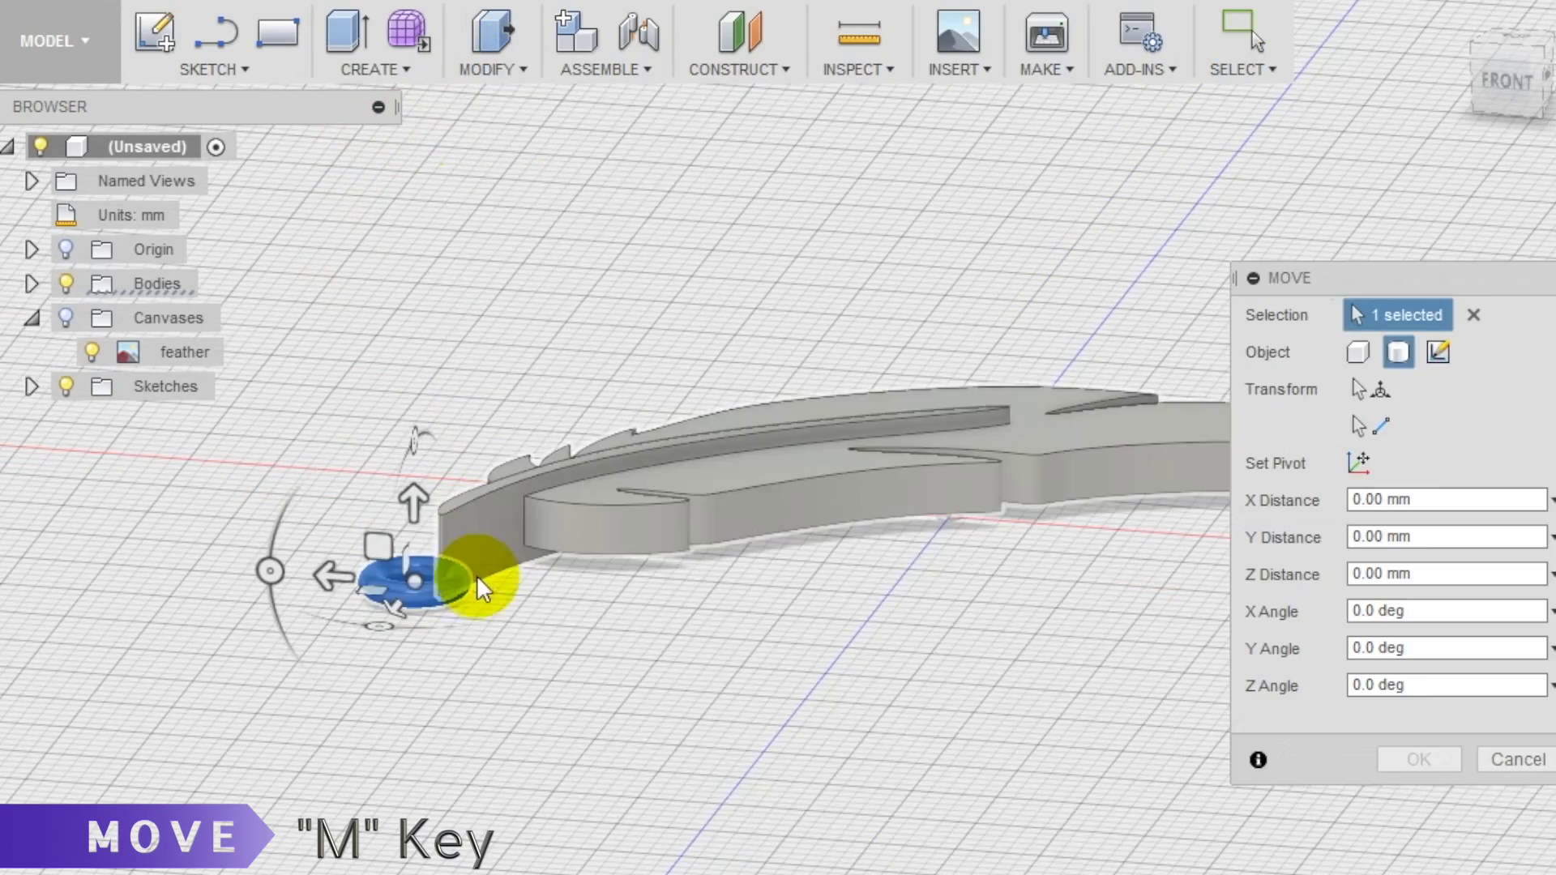
scroll(476, 576, "up", 3)
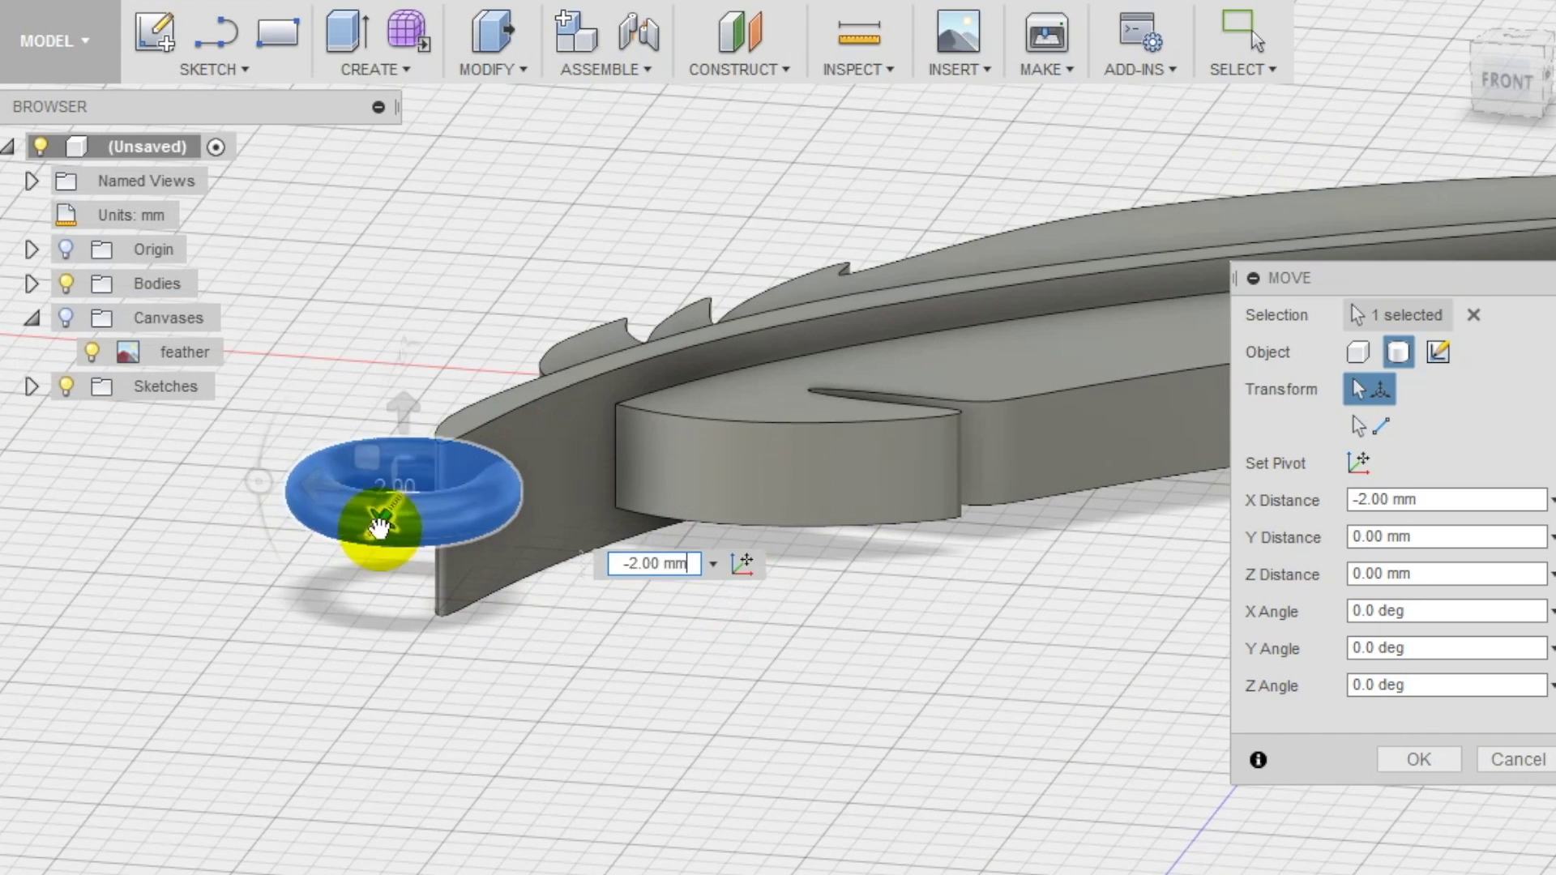
left_click_drag(376, 521, 434, 410)
middle_click_drag(434, 410, 620, 818, "shift")
left_click_drag(352, 805, 452, 747)
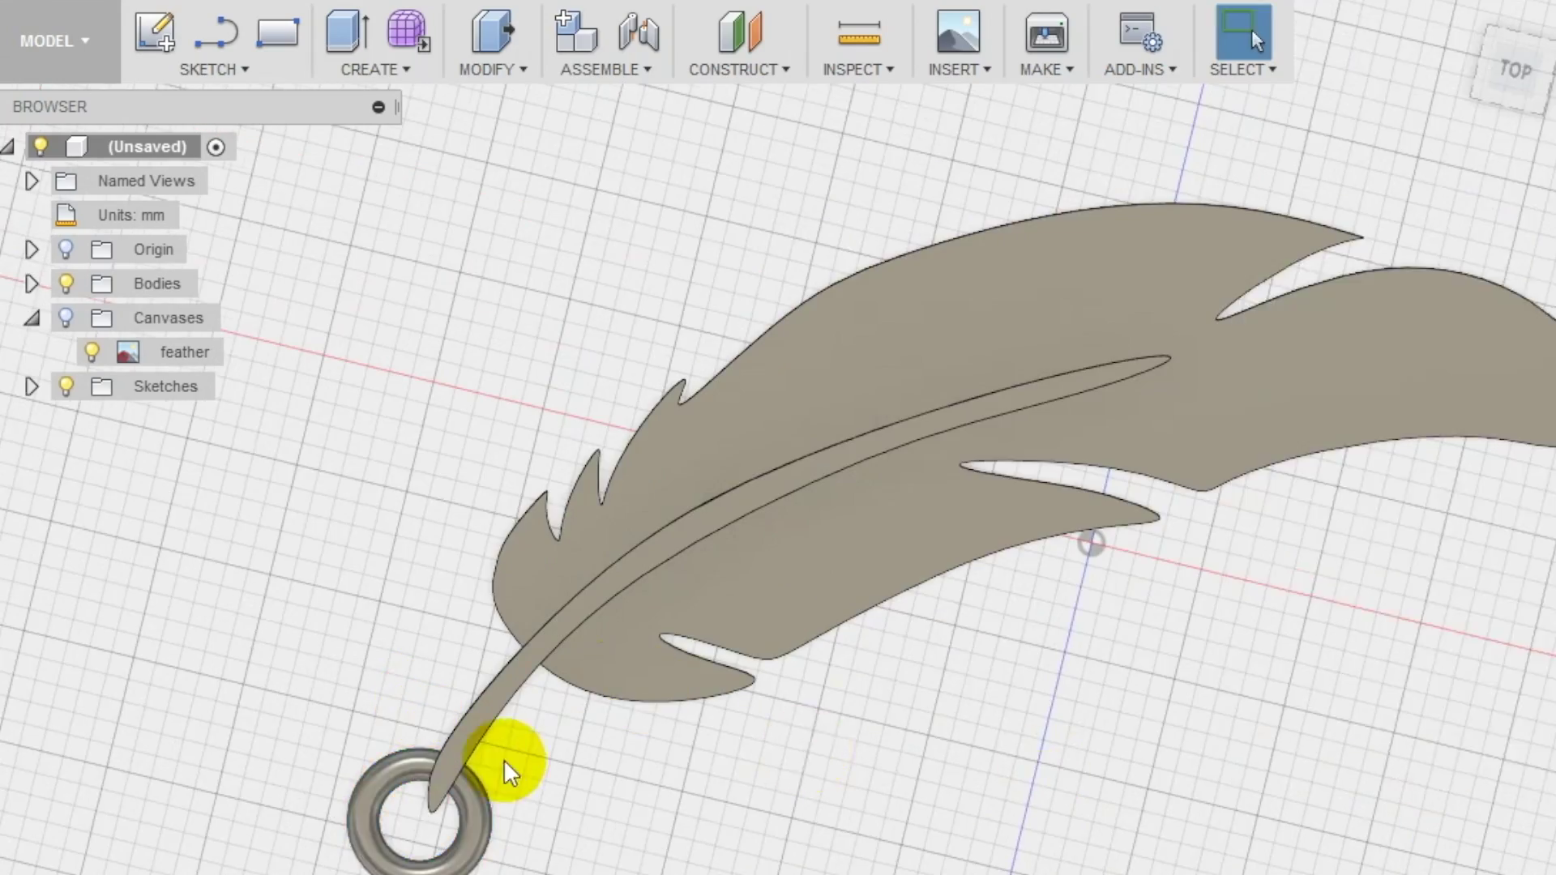
middle_click_drag(511, 772, 606, 814, "shift")
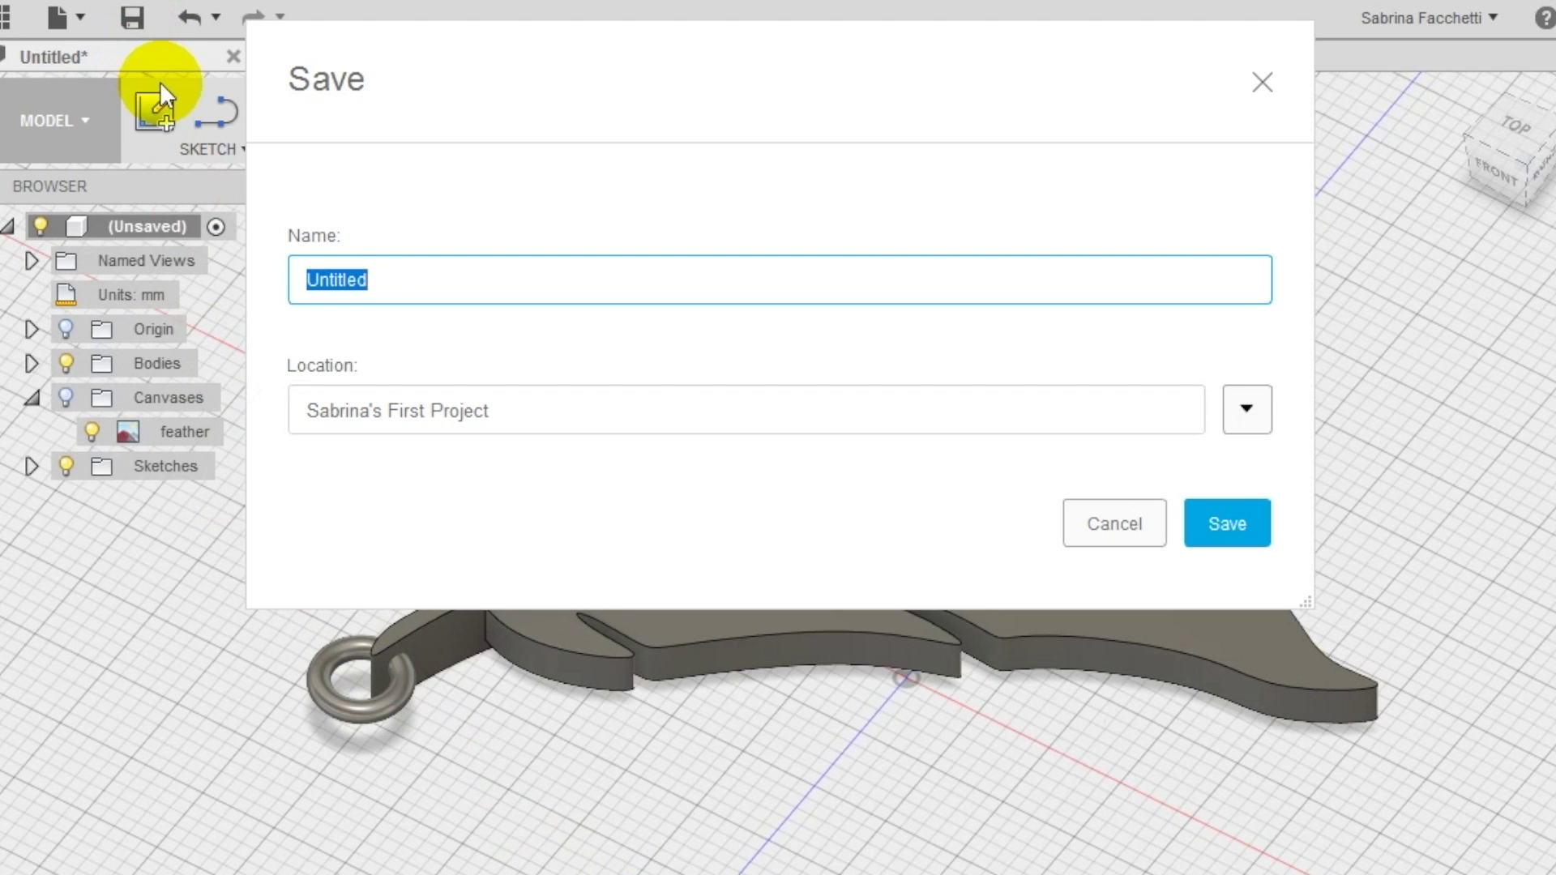
- Save the design as "feather charm" and export the whole model as a binary STL file with high refinement
type("feather charm")
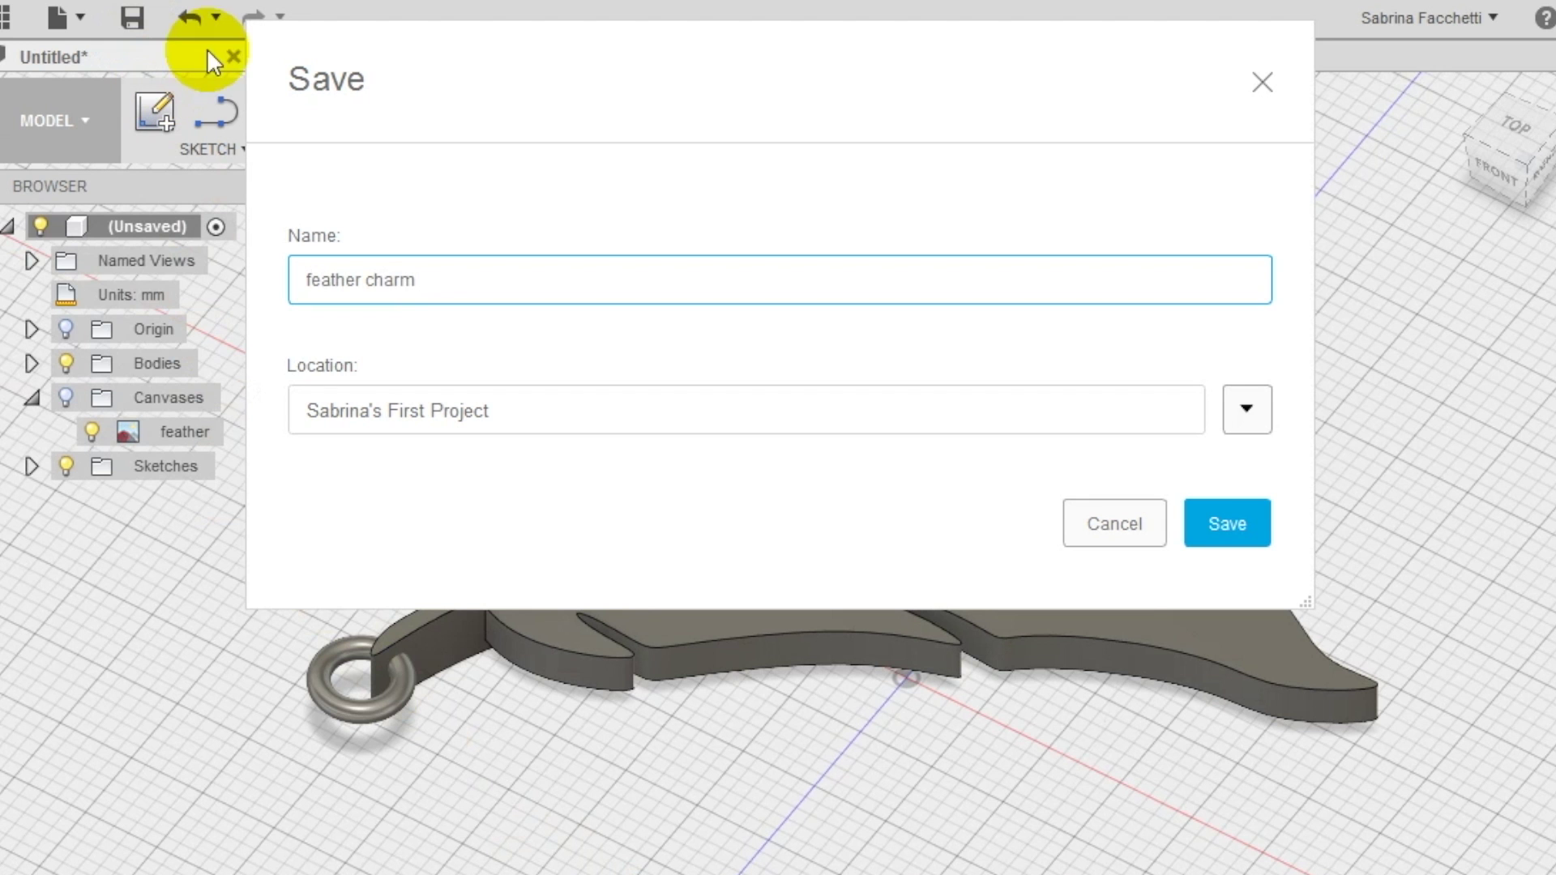
left_click(1228, 525)
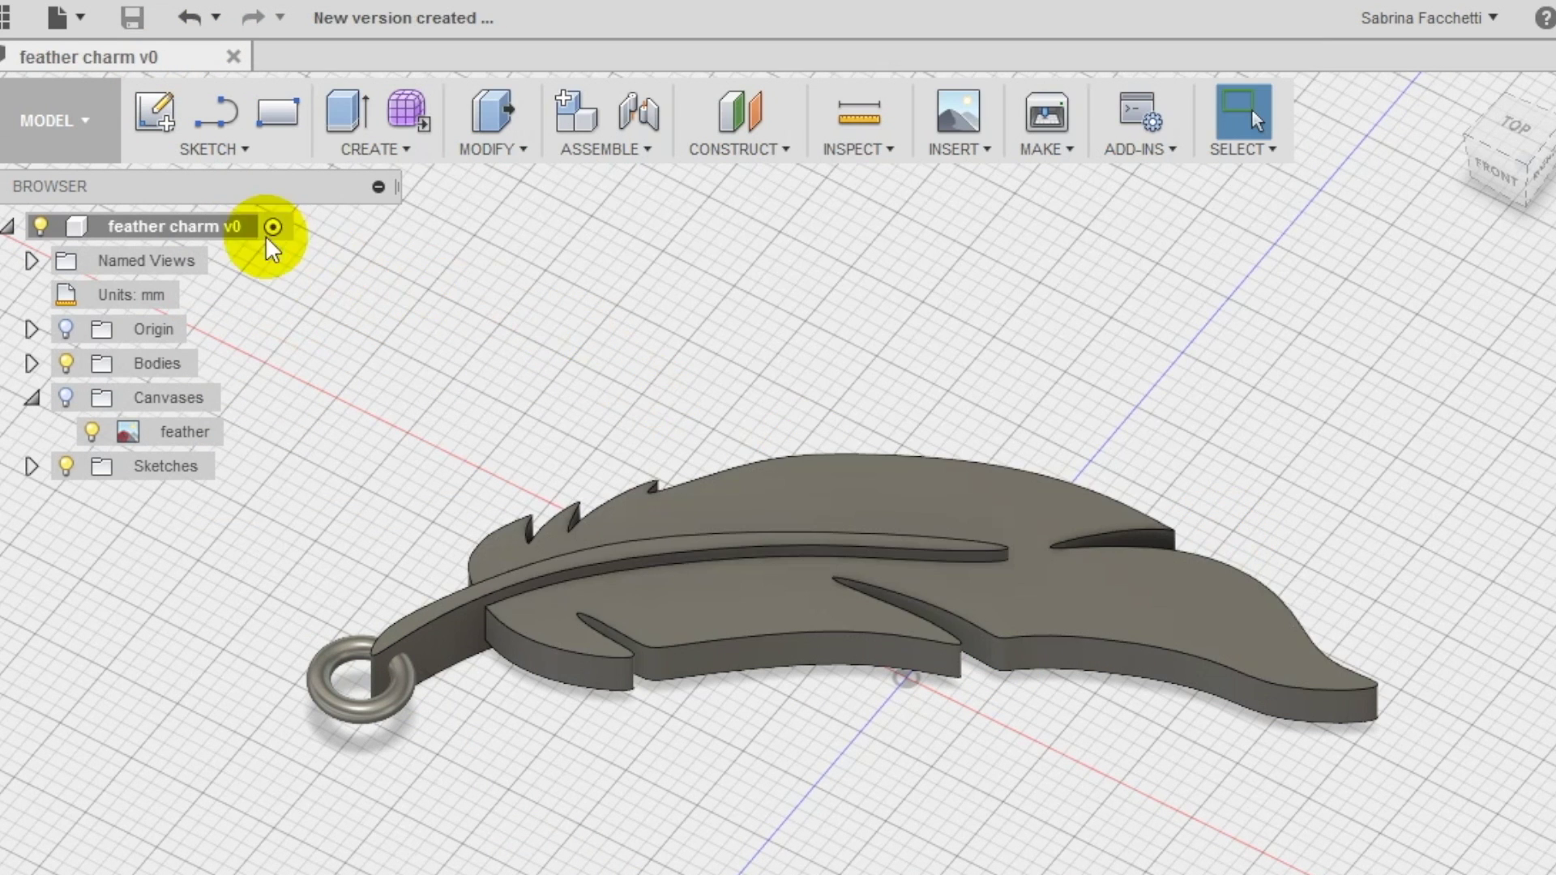
right_click(217, 235)
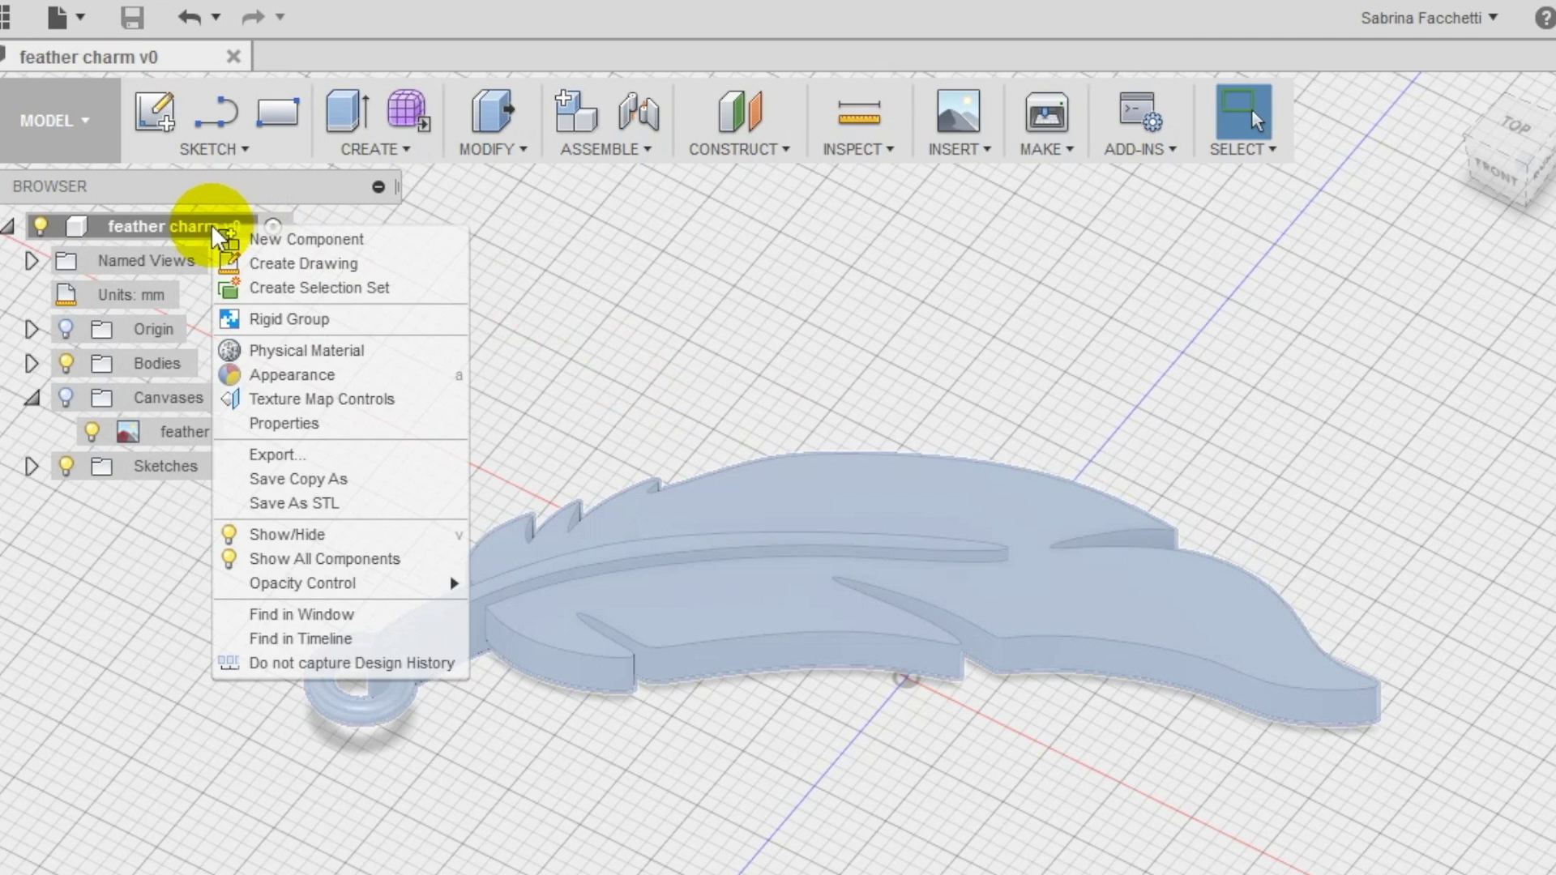
left_click(284, 503)
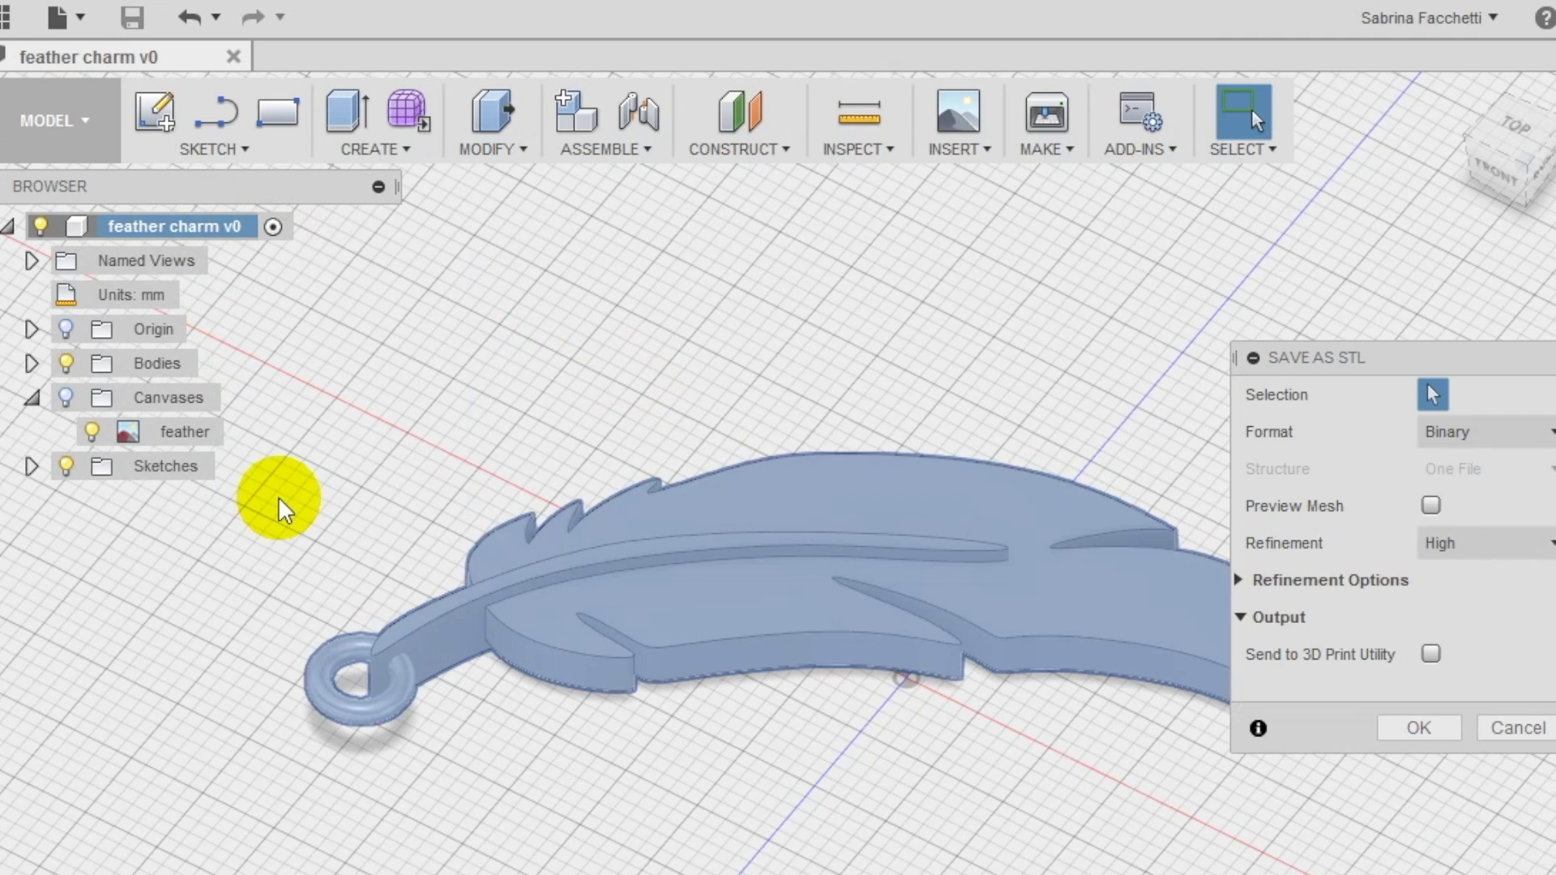
left_click(1426, 725)
left_click(1133, 725)
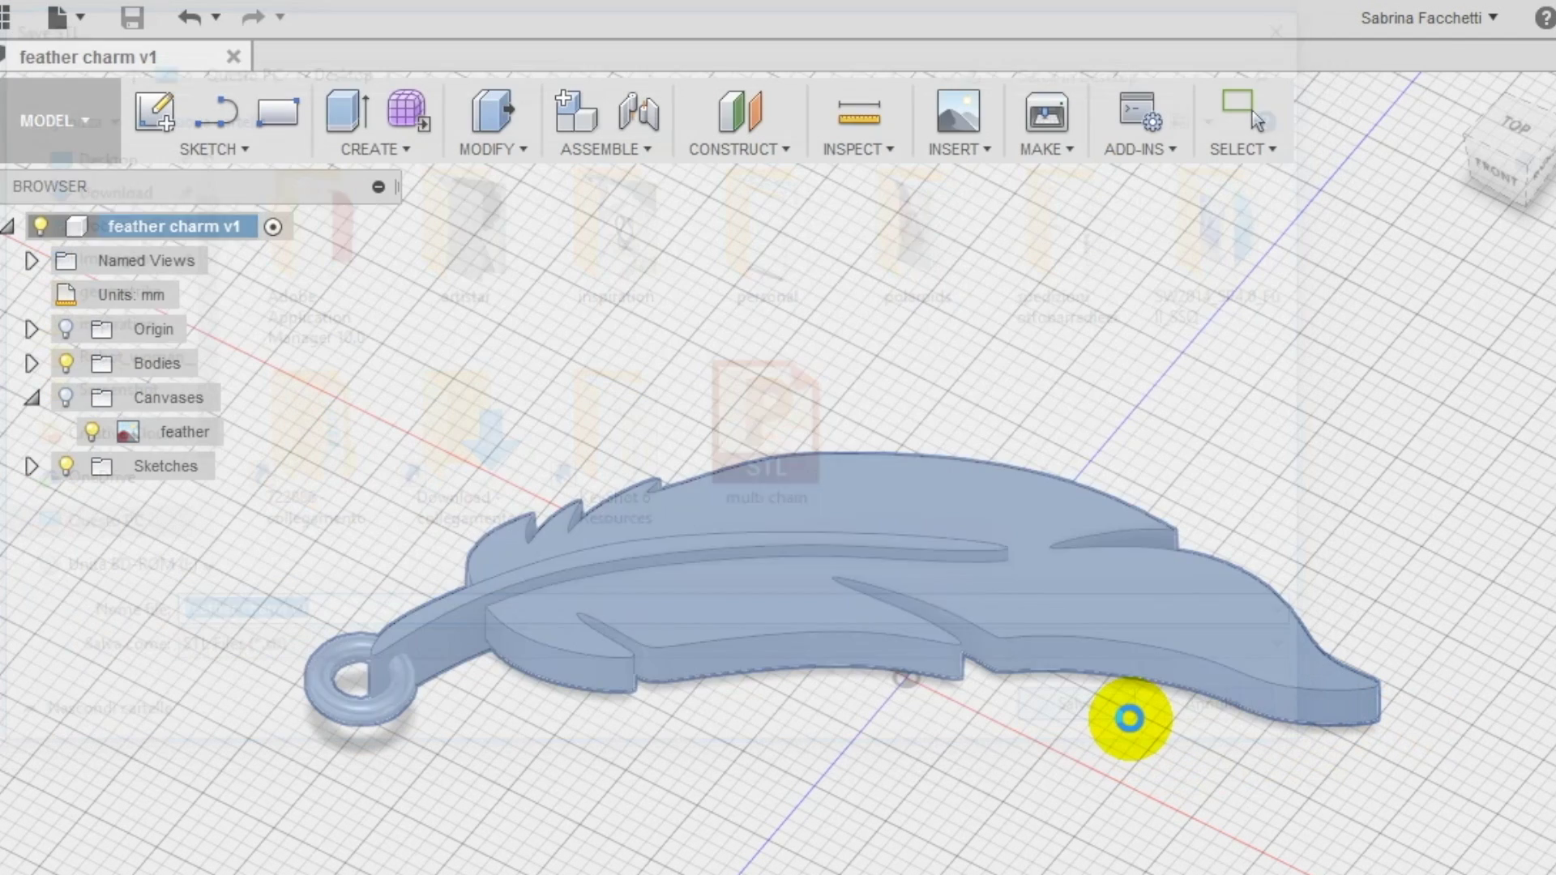